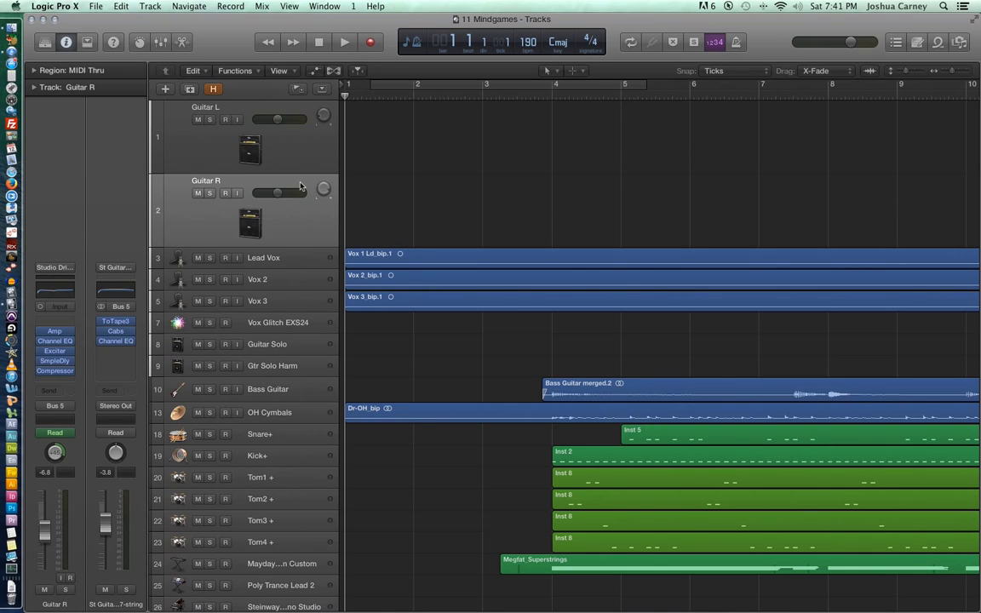
# - Make the empty Guitar L track the current track
pyautogui.click(219, 146)
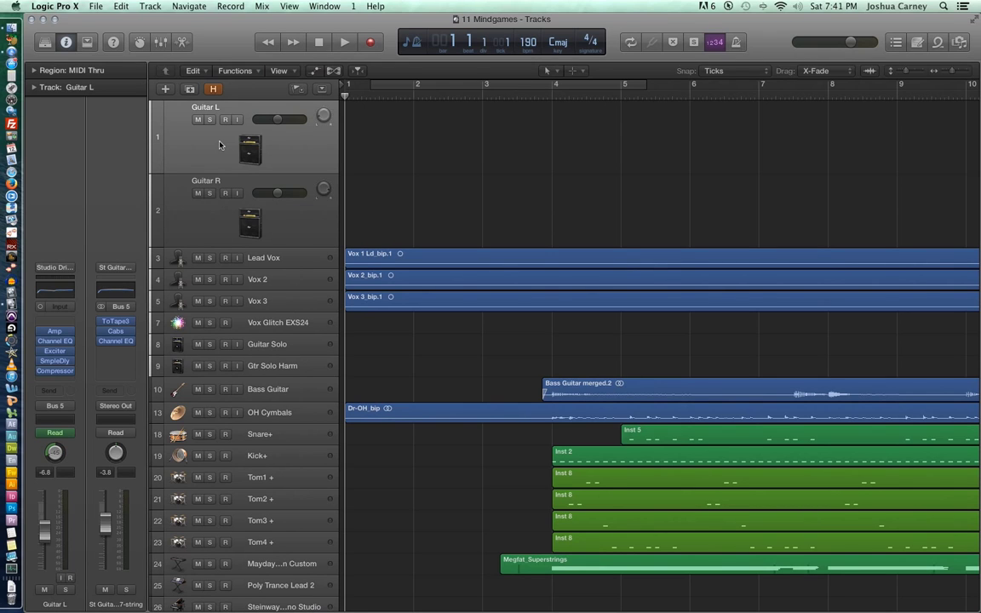
# - Import guitar1.wav from the Desktop onto the Guitar L track
pyautogui.click(96, 6)
pyautogui.moveTo(161, 248)
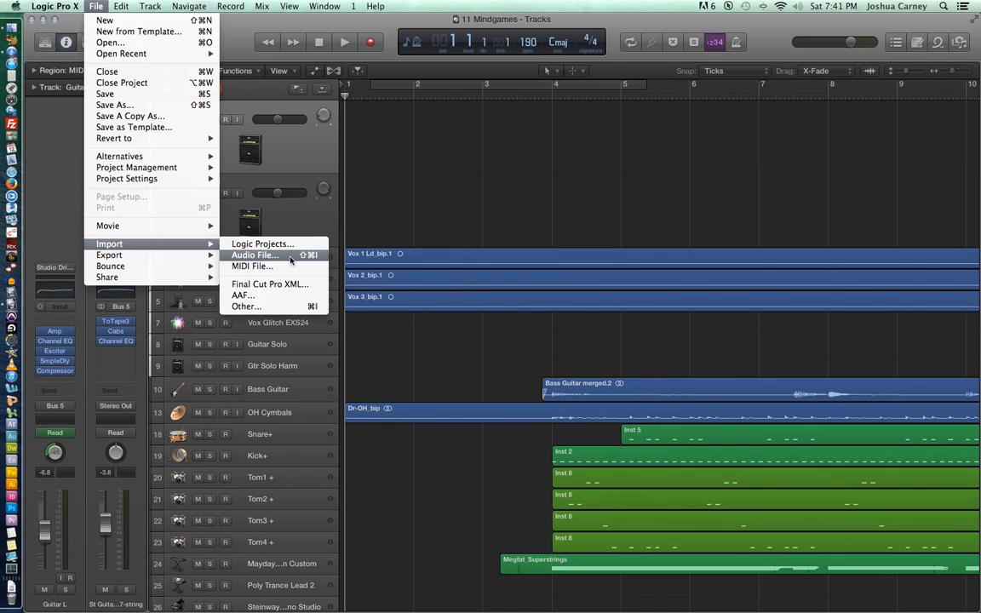
pyautogui.click(289, 257)
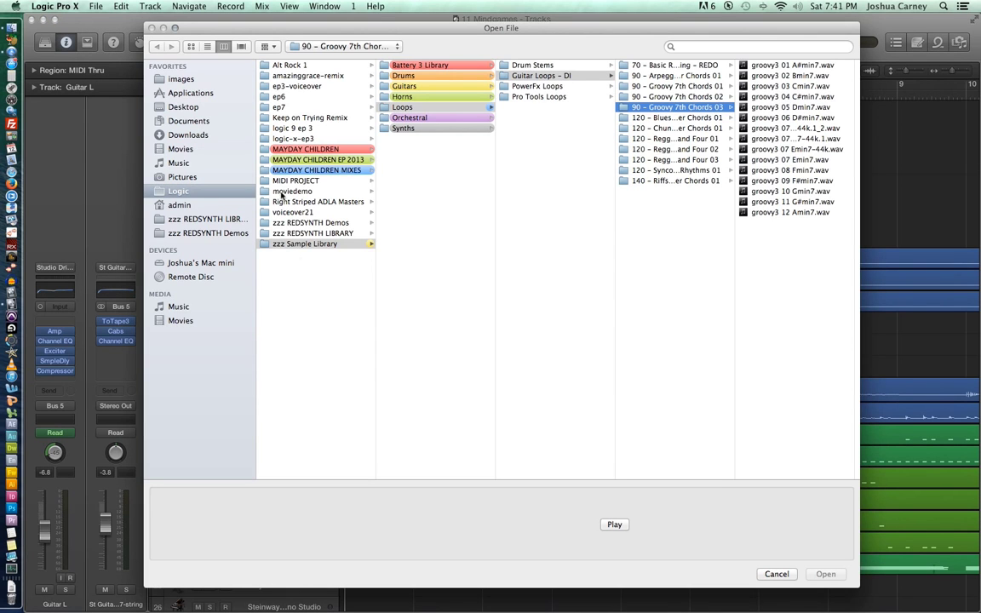
pyautogui.click(179, 106)
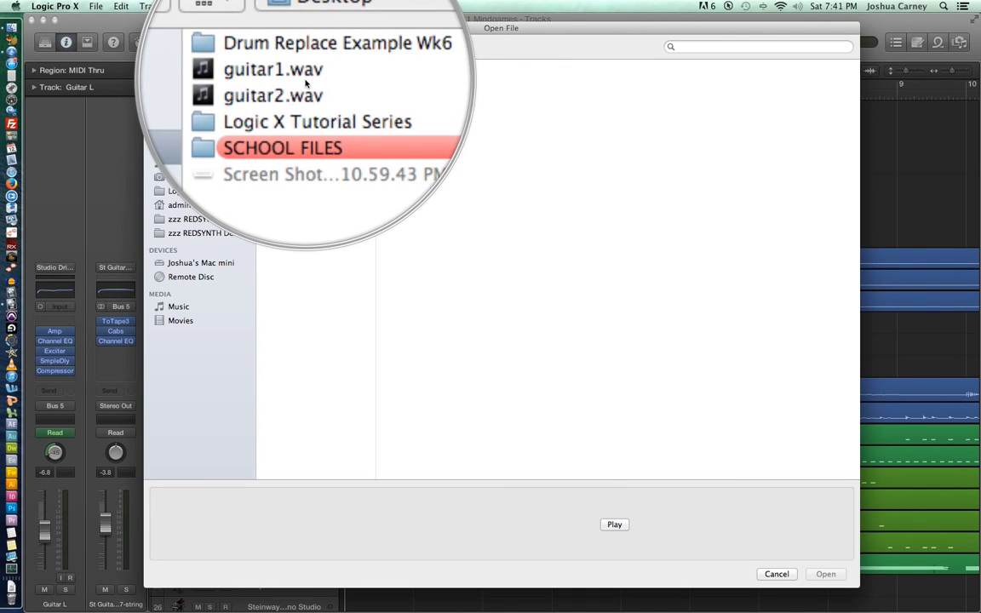
pyautogui.click(274, 76)
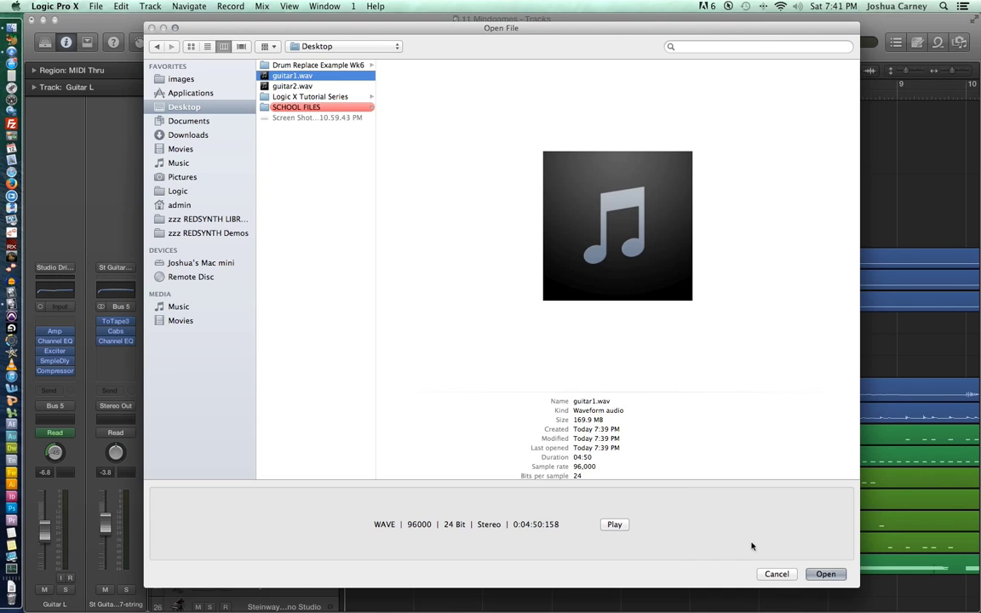
pyautogui.click(832, 575)
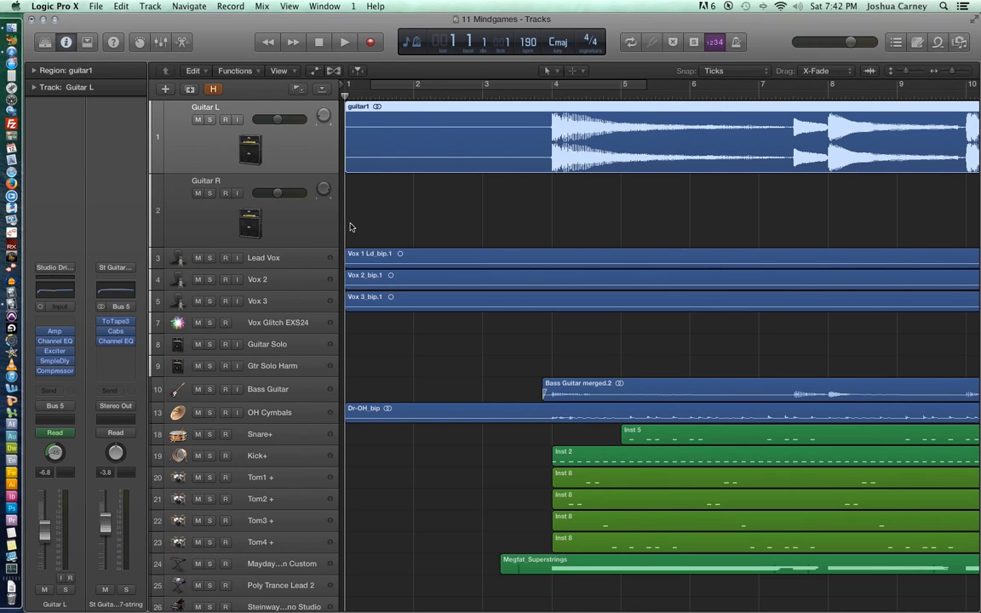
# - Drag guitar2.wav from the desktop onto Guitar R at bar 1, converting it to the project sample rate
pyautogui.click(278, 224)
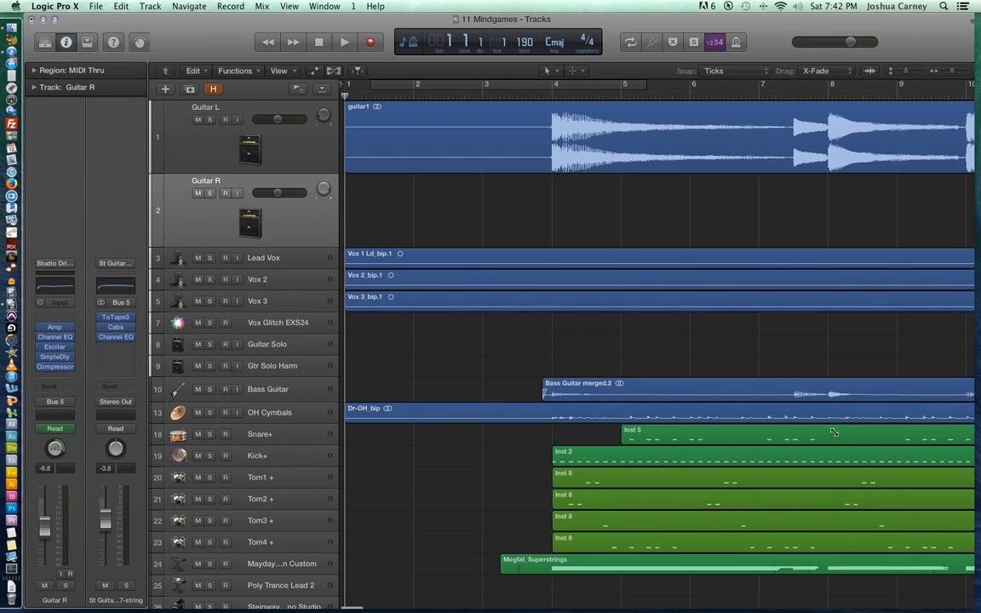
pyautogui.moveTo(973, 607); pyautogui.dragTo(760, 360)
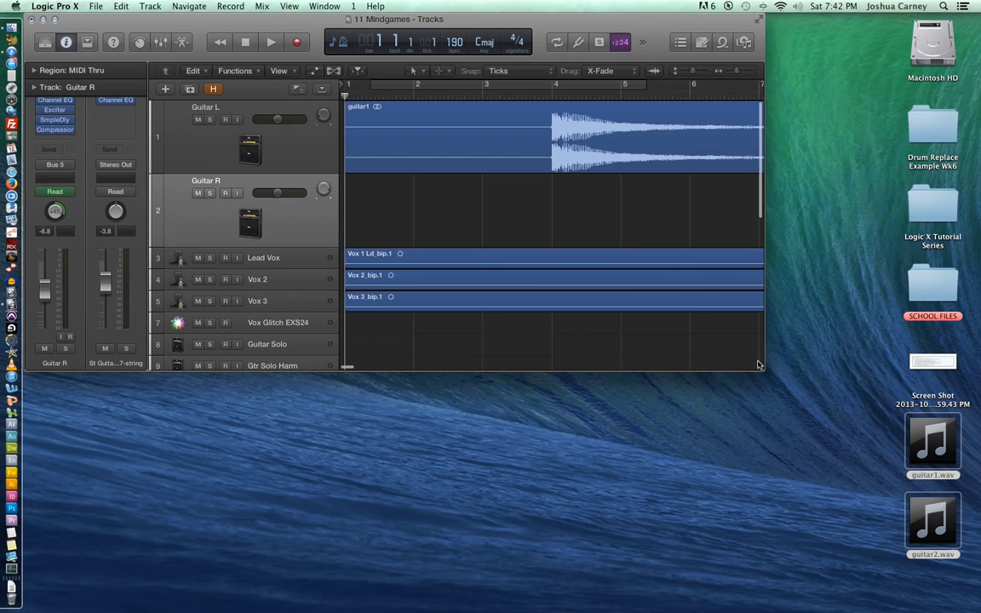
pyautogui.click(769, 510)
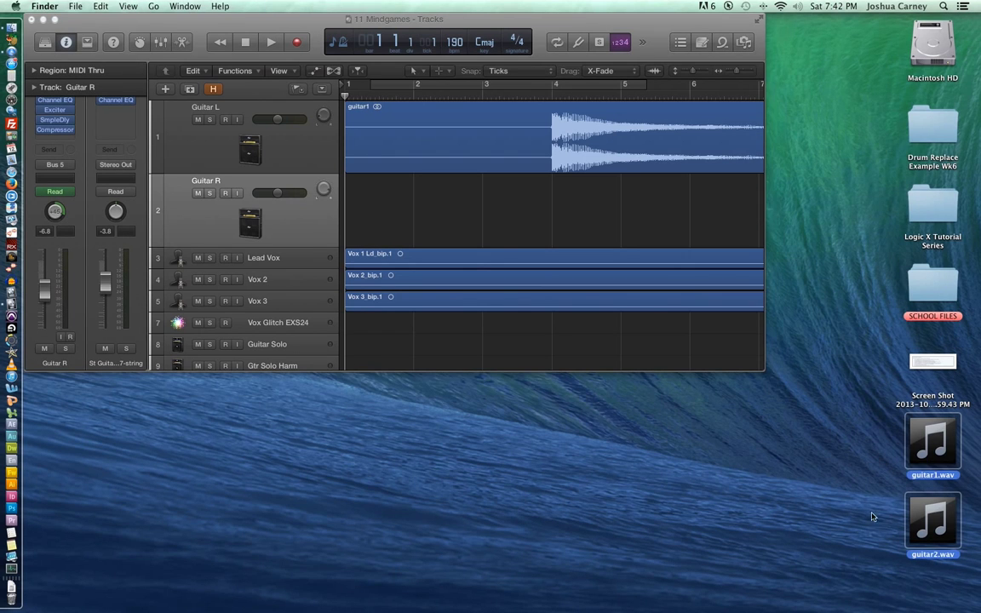
pyautogui.moveTo(937, 526); pyautogui.dragTo(392, 213)
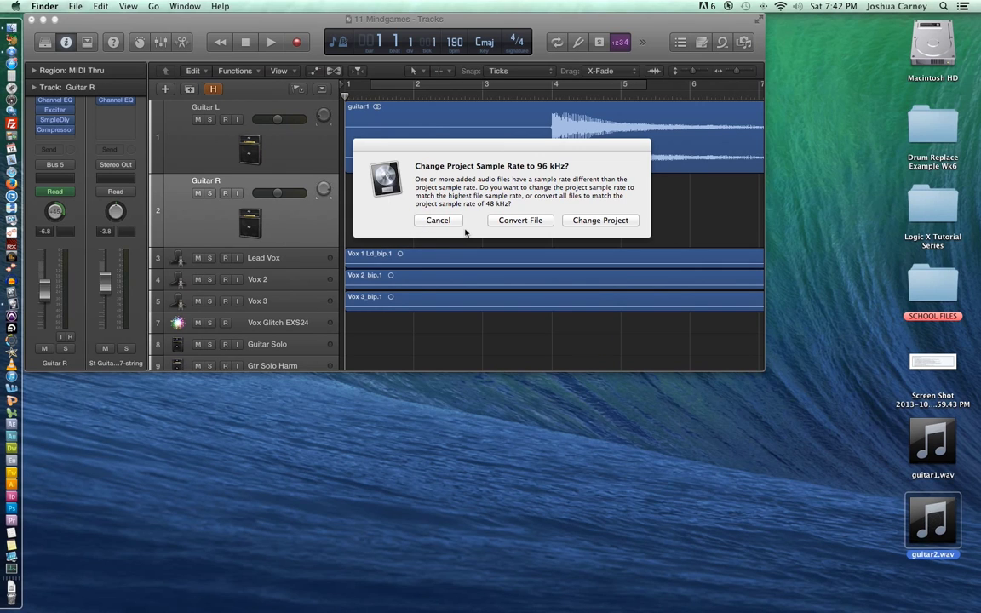
pyautogui.click(517, 221)
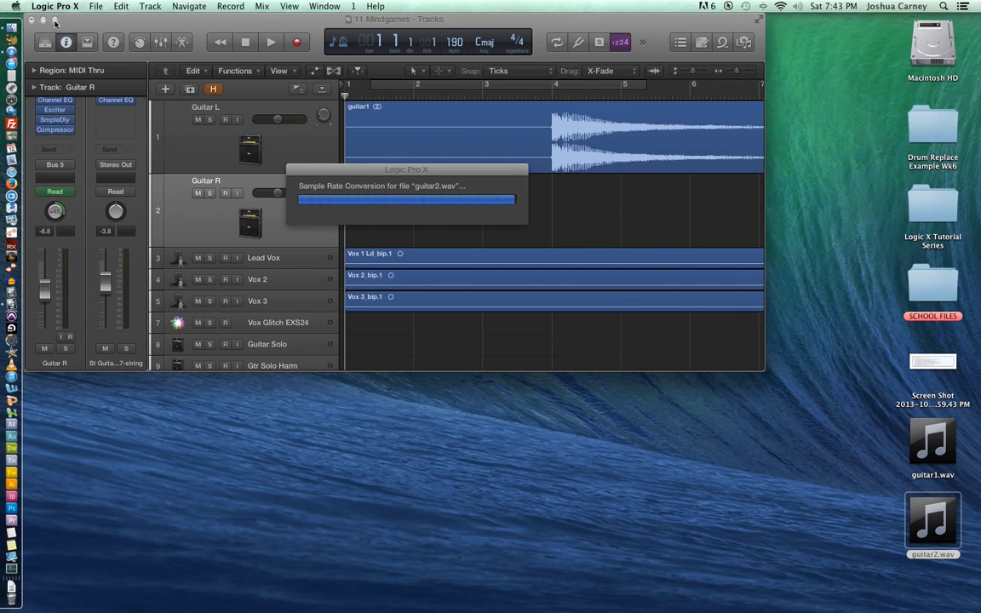
pyautogui.click(55, 20)
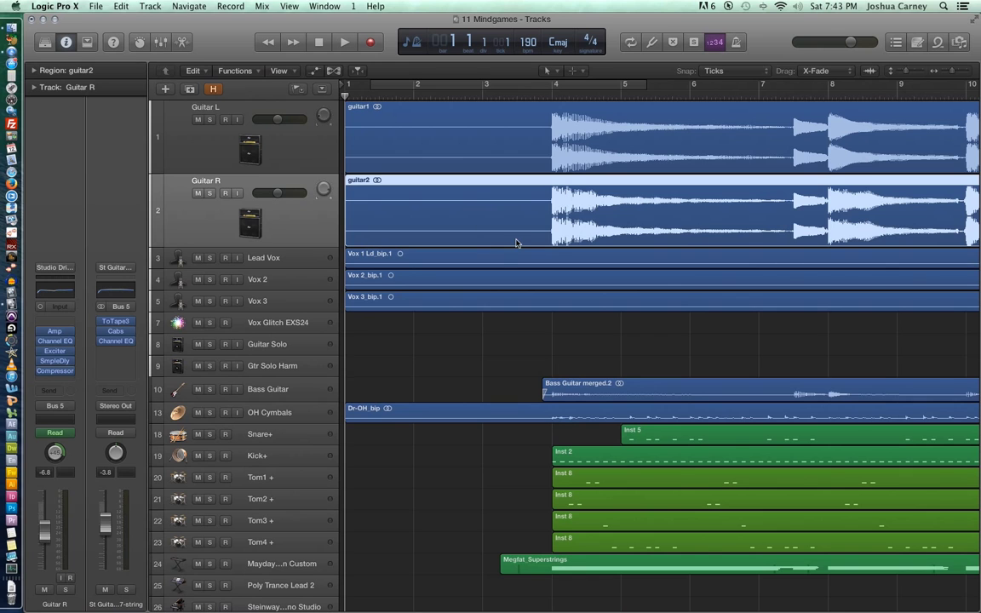
pyautogui.click(481, 343)
pyautogui.press('z')
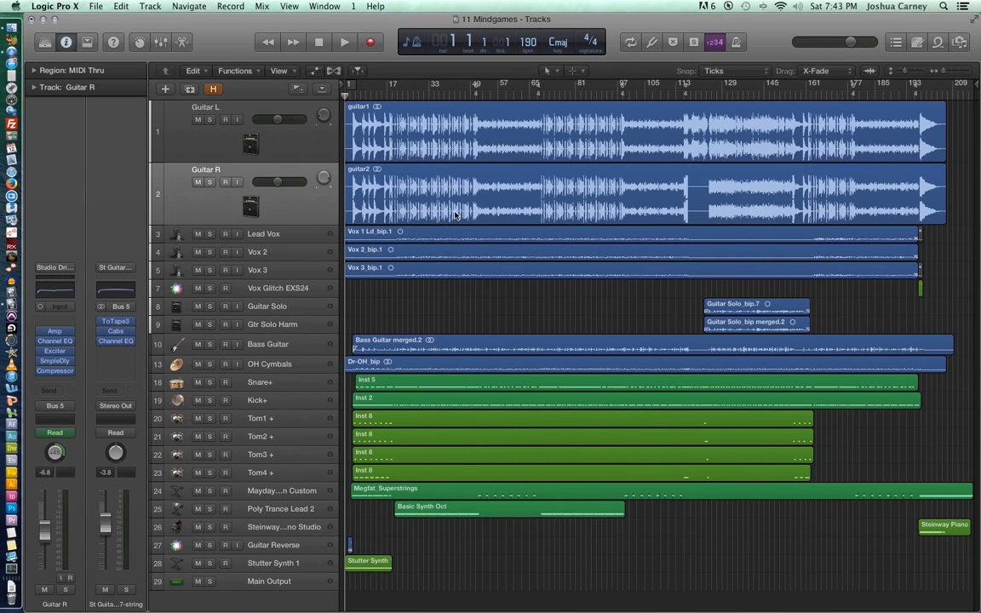
pyautogui.press('space')
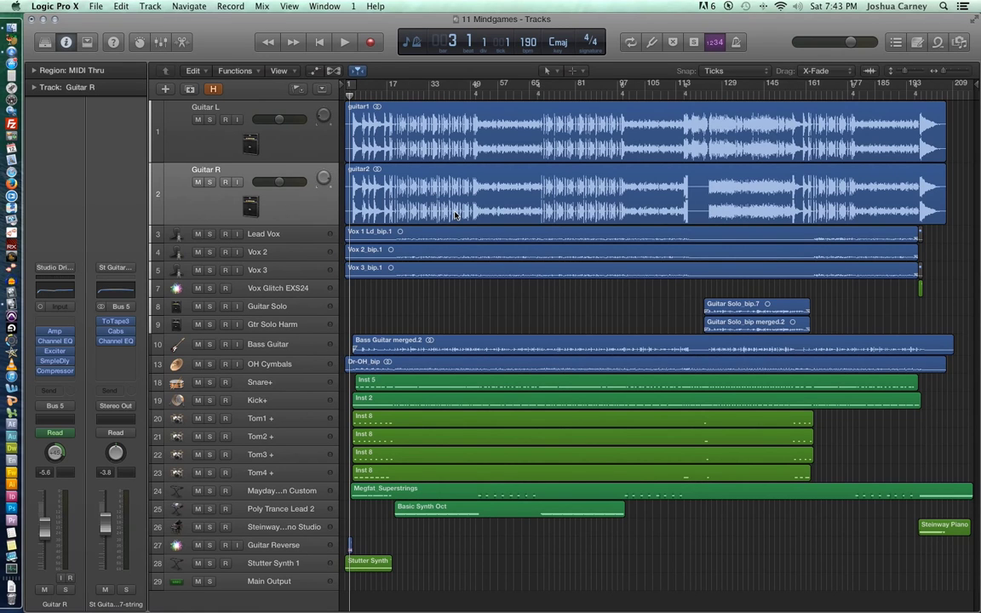
pyautogui.press('space')
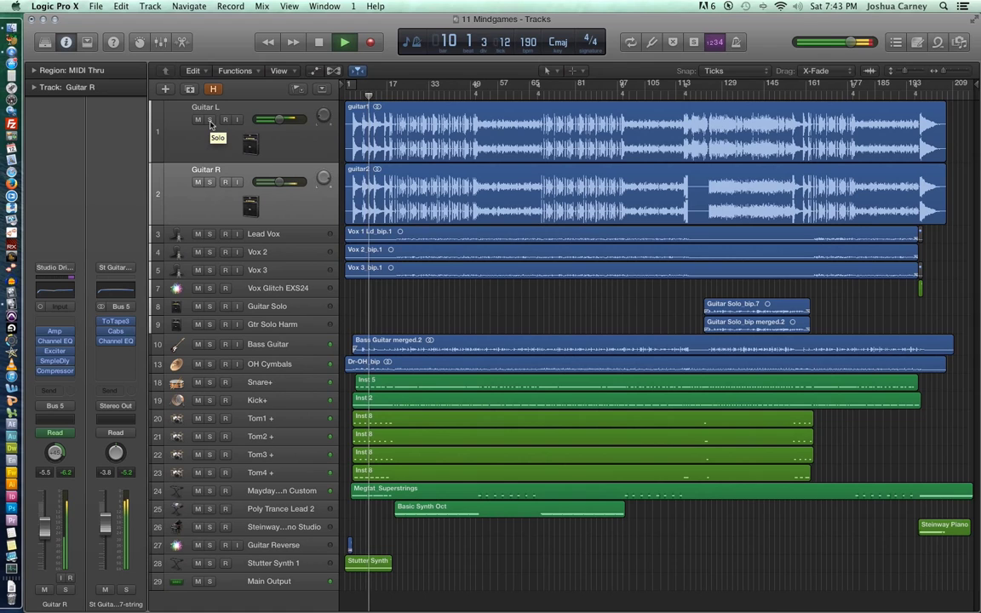
pyautogui.press('s')
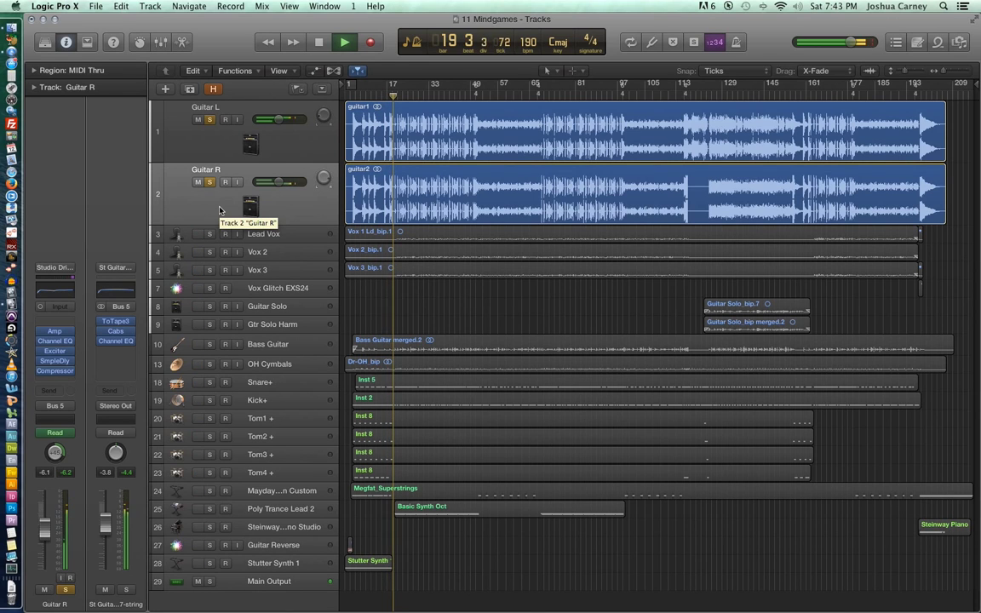
pyautogui.press('space')
pyautogui.click(209, 181)
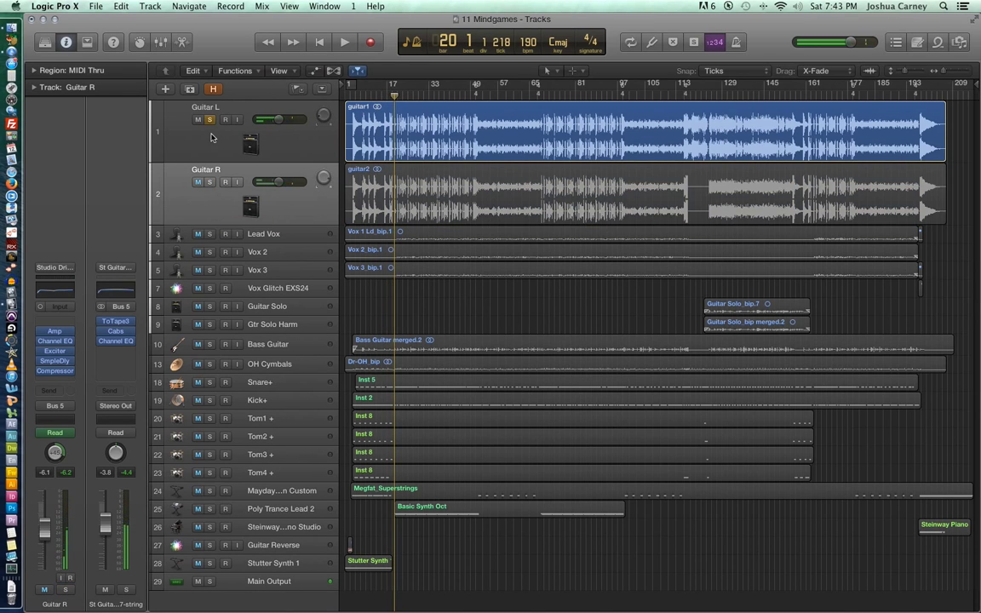
pyautogui.click(210, 119)
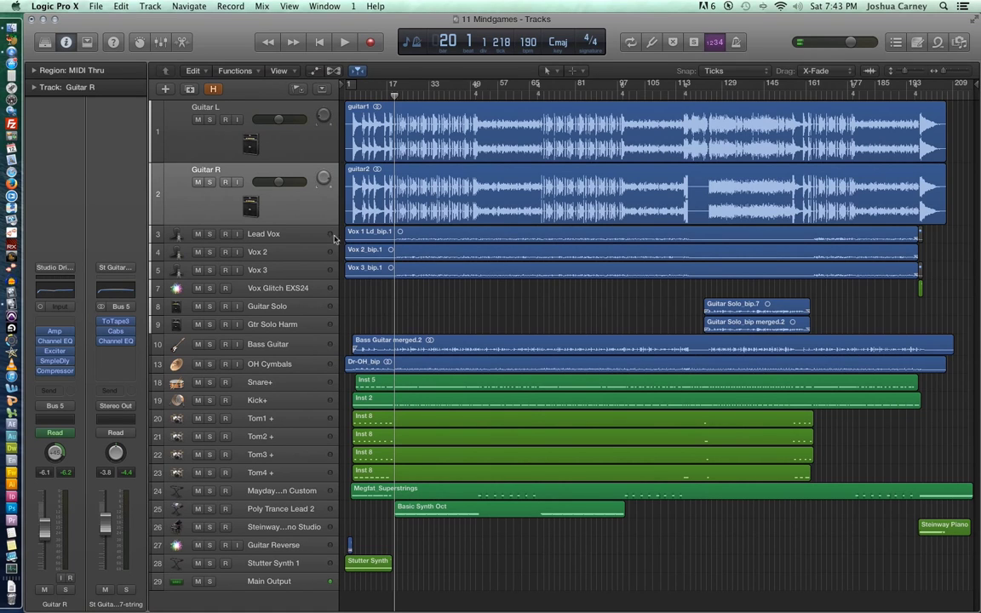
pyautogui.click(274, 201)
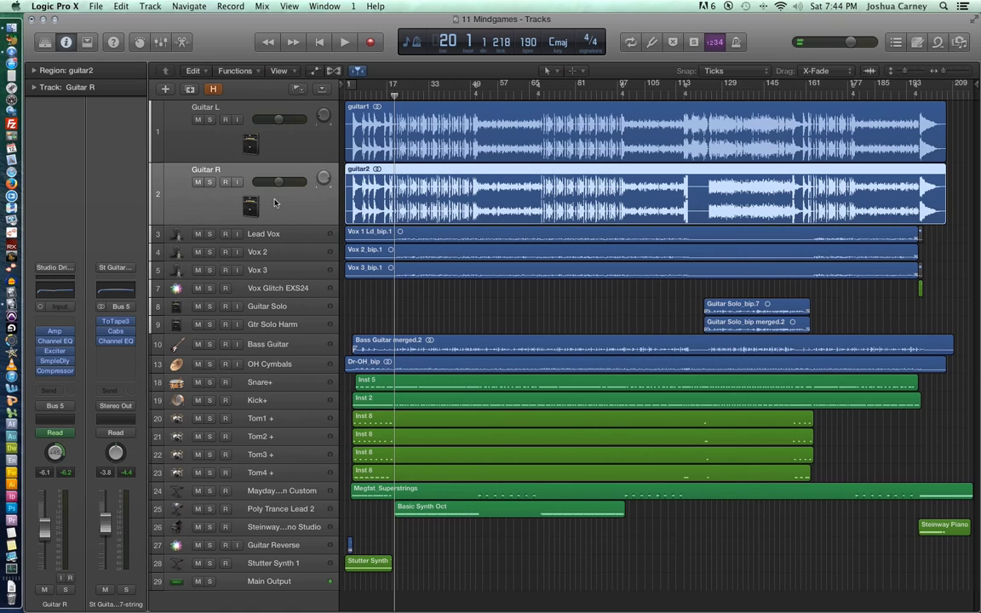
# - Cut the guitar2 region at two points with the Scissors Tool
pyautogui.click(469, 284)
pyautogui.click(521, 213)
pyautogui.click(553, 294)
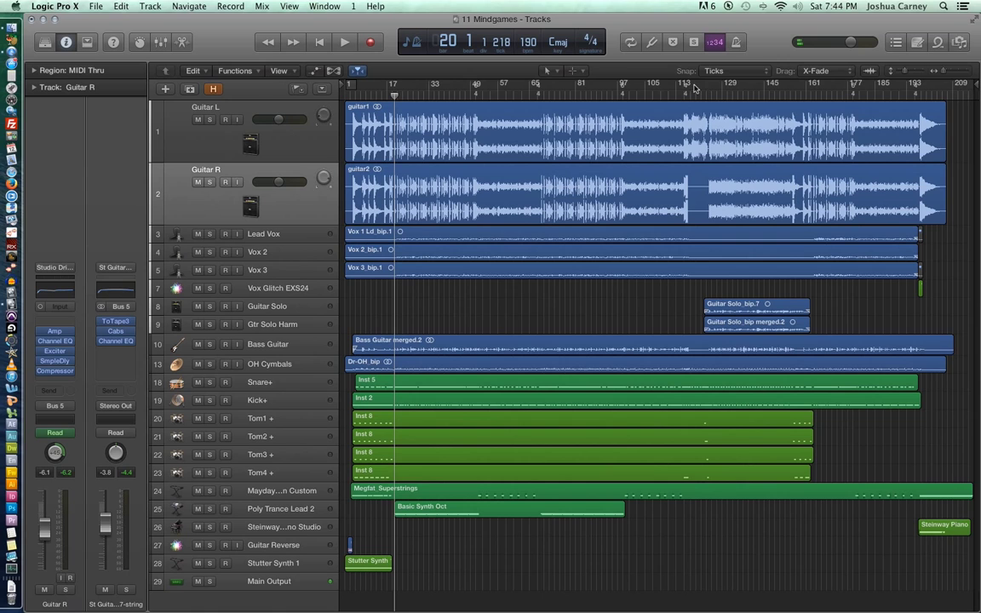
pyautogui.click(573, 70)
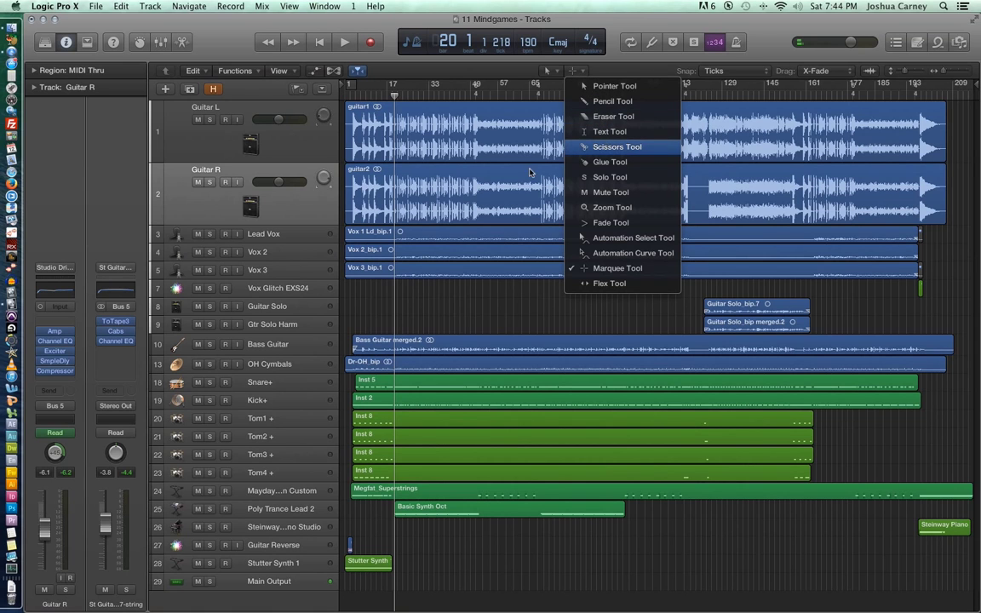
pyautogui.click(584, 153)
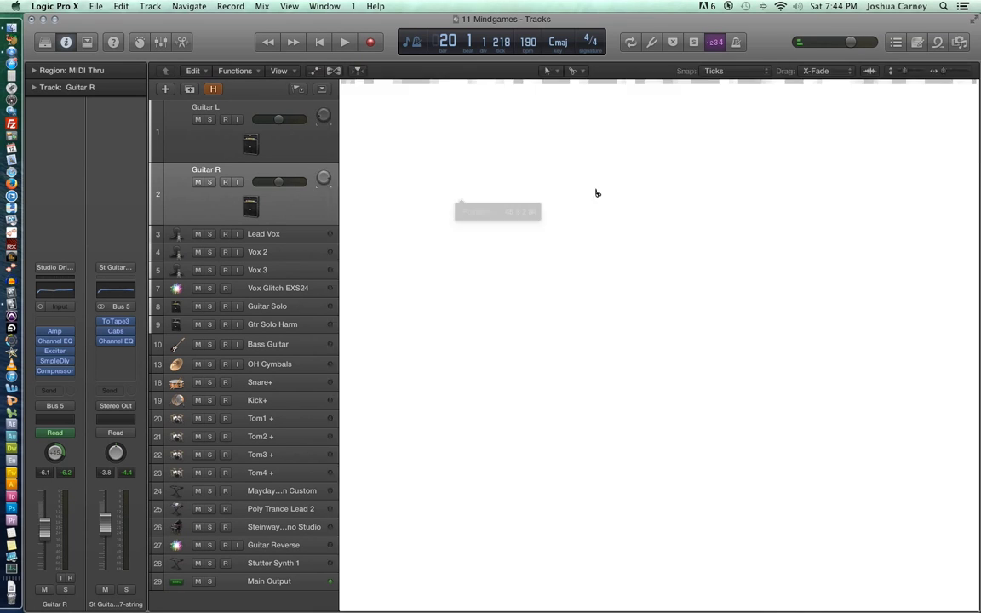
pyautogui.click(597, 193)
pyautogui.click(749, 194)
# - Select the resulting regions guitar2.1, guitar2.3, guitar2.5 and guitar2.6
pyautogui.click(396, 176)
pyautogui.click(474, 172)
pyautogui.click(636, 193)
pyautogui.click(802, 195)
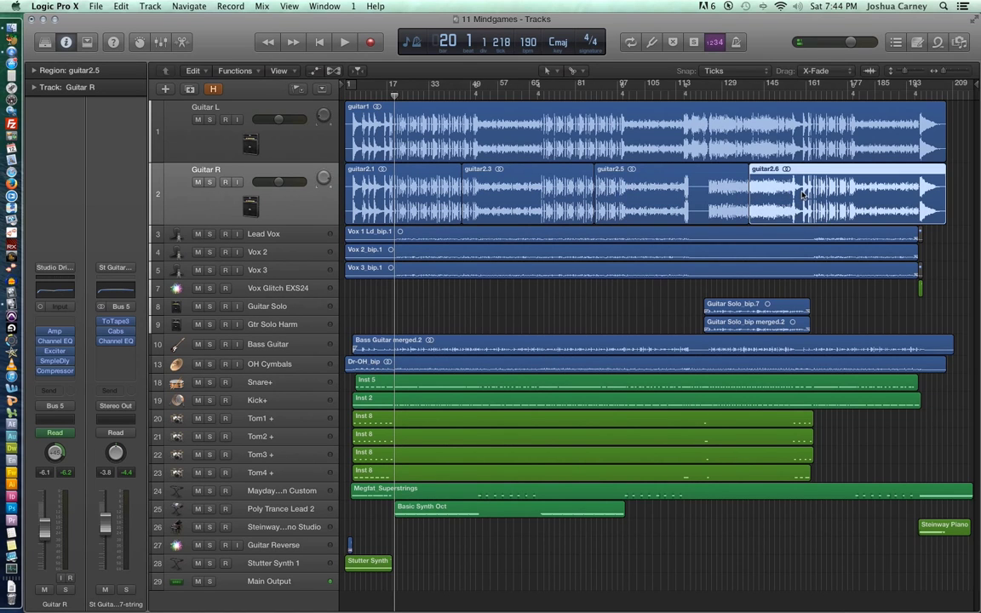
pyautogui.click(579, 279)
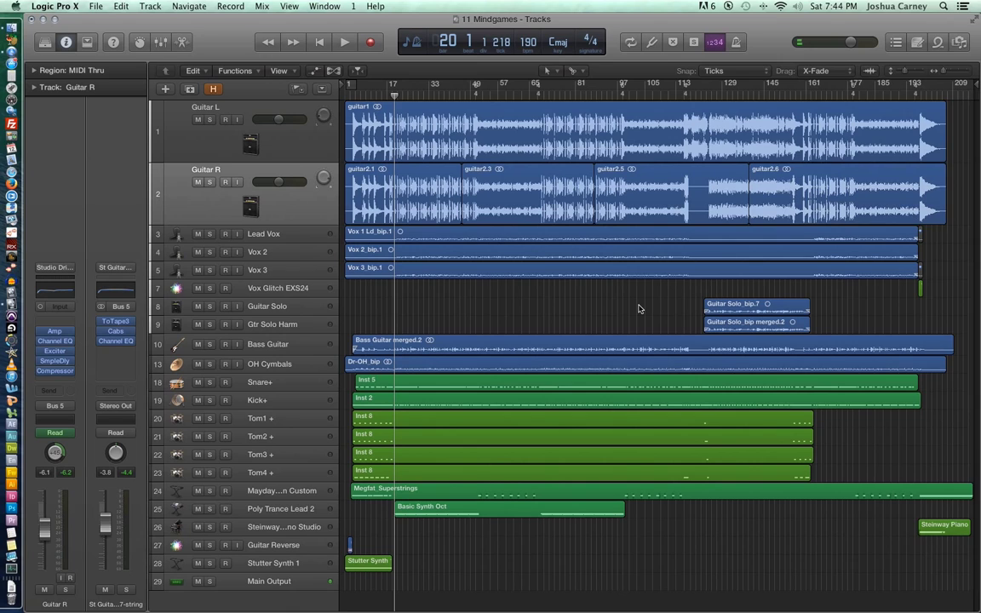
pyautogui.click(242, 201)
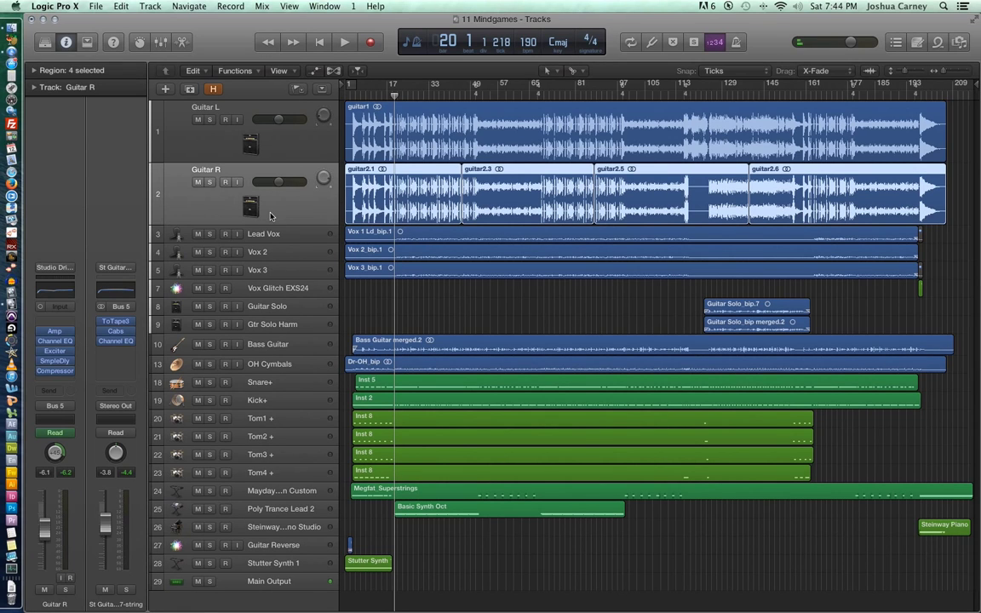
pyautogui.click(465, 209)
pyautogui.click(545, 311)
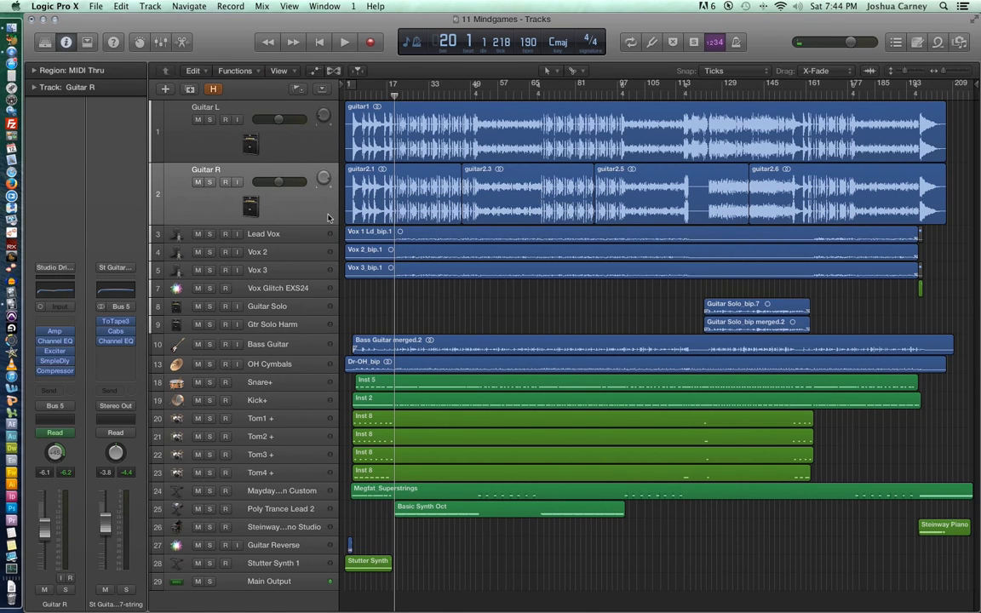
pyautogui.click(272, 203)
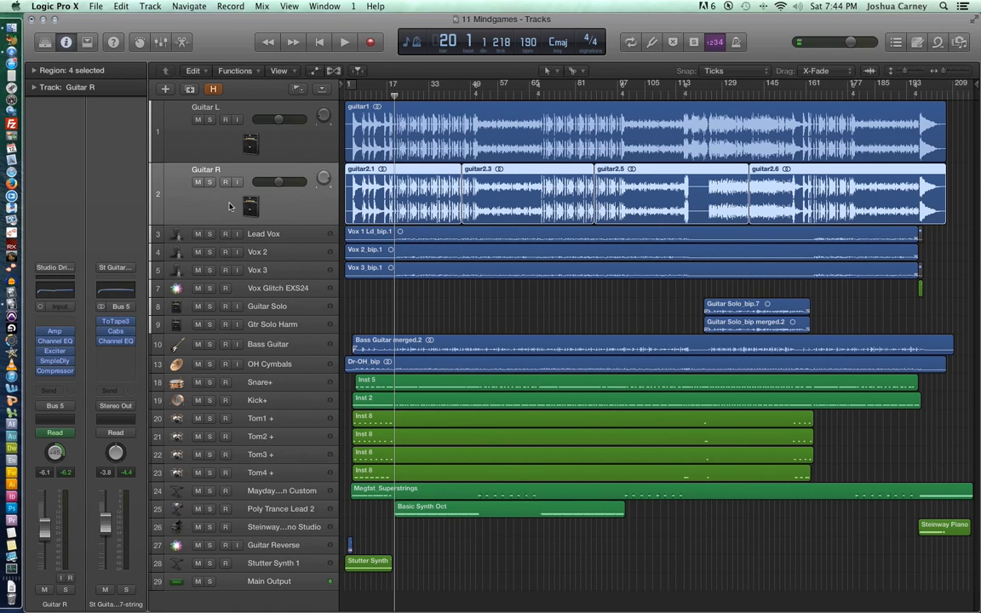
# - Return the playhead to the project start and review the File > Export options
pyautogui.press('Return')
pyautogui.click(102, 10)
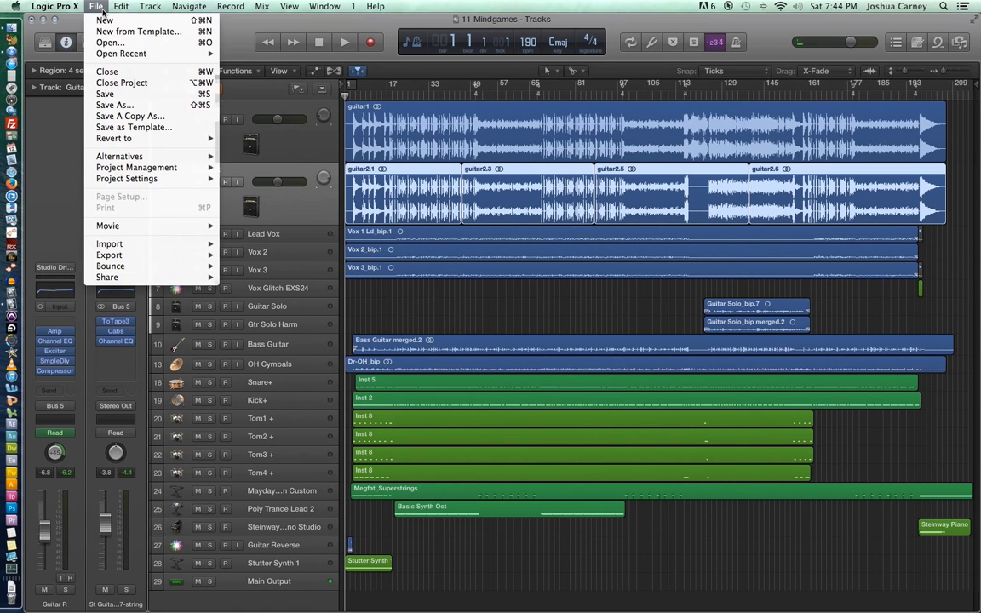
pyautogui.moveTo(145, 257)
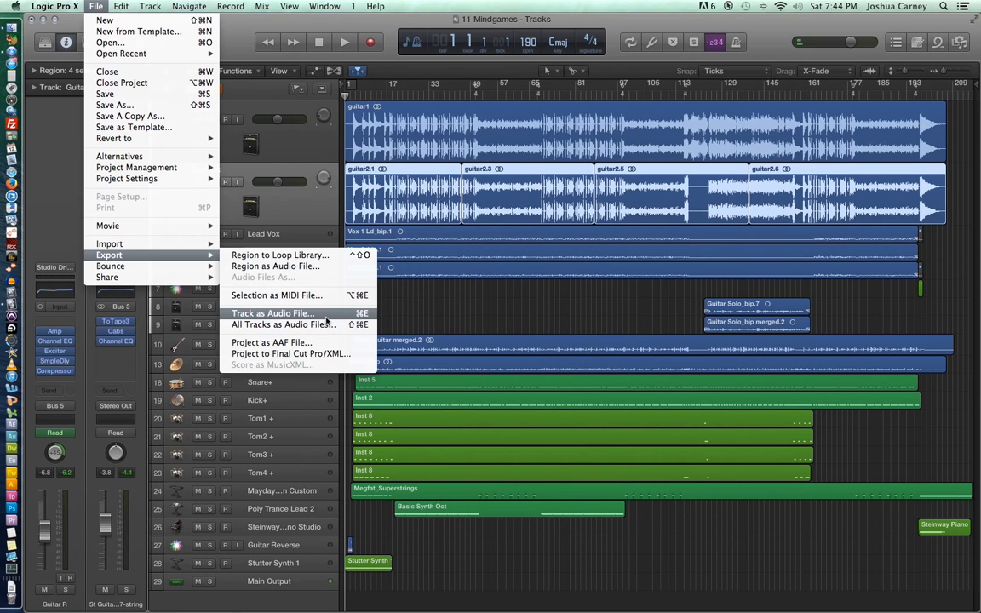
pyautogui.click(429, 310)
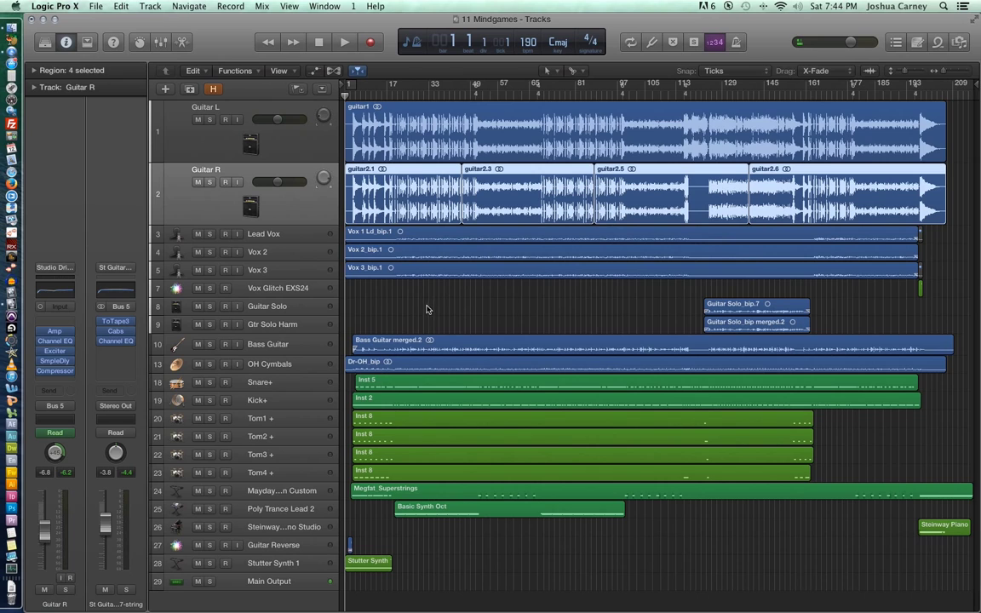
# - Select only region guitar2.1 and export it as an audio file
pyautogui.click(493, 304)
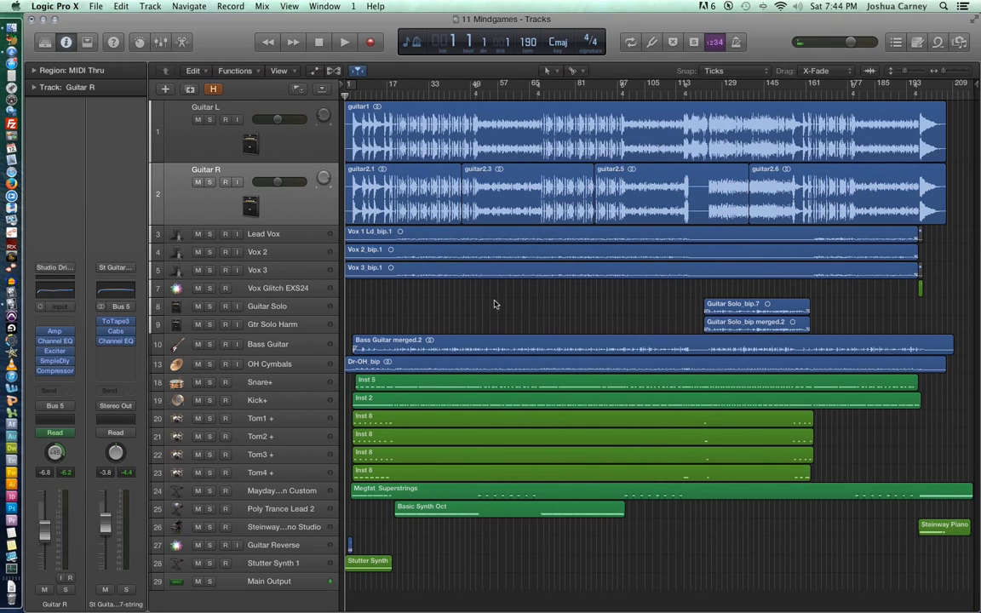
pyautogui.click(410, 201)
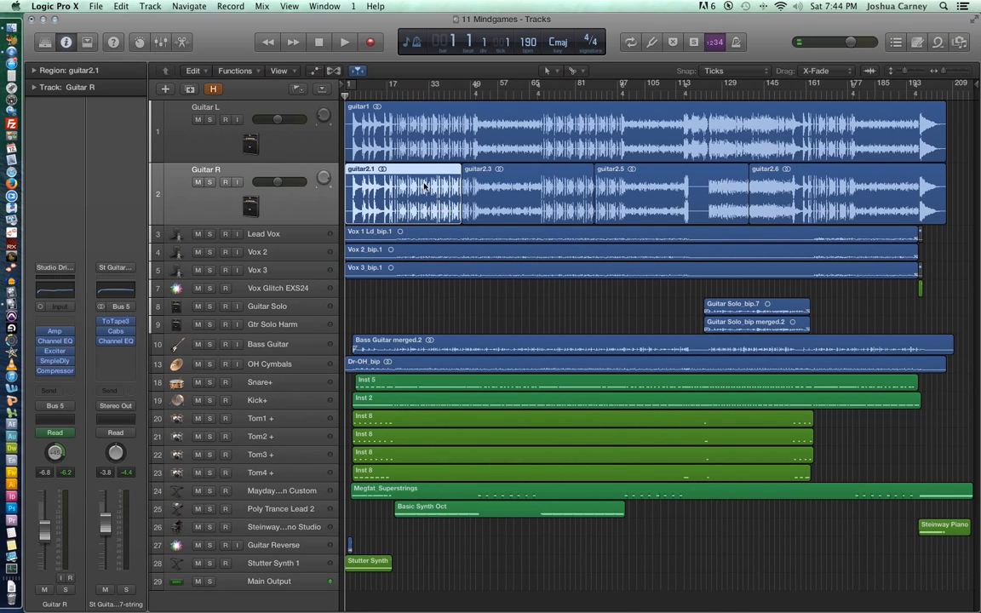
pyautogui.rightClick(406, 183)
pyautogui.moveTo(439, 252)
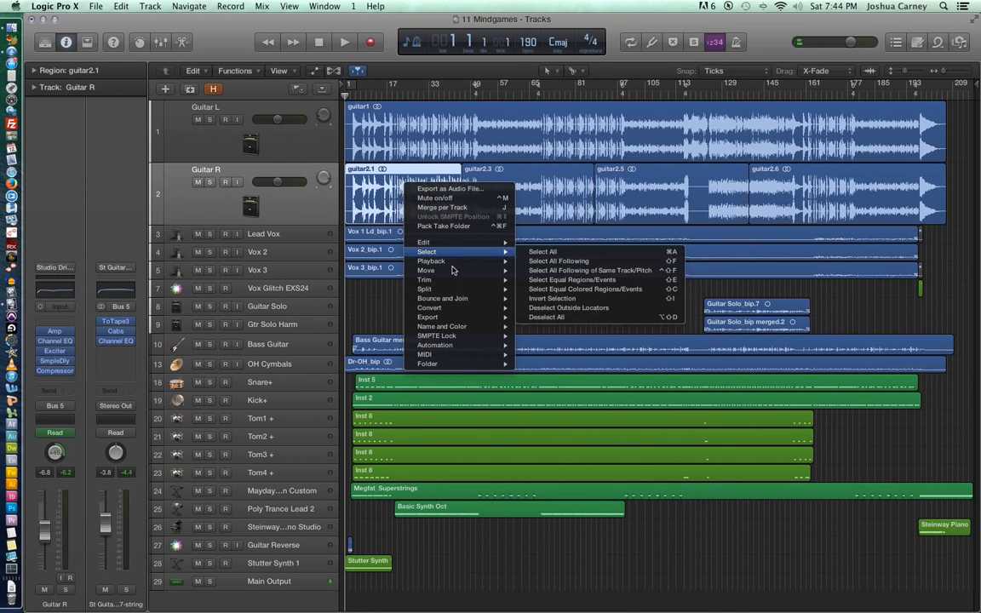
pyautogui.moveTo(511, 320)
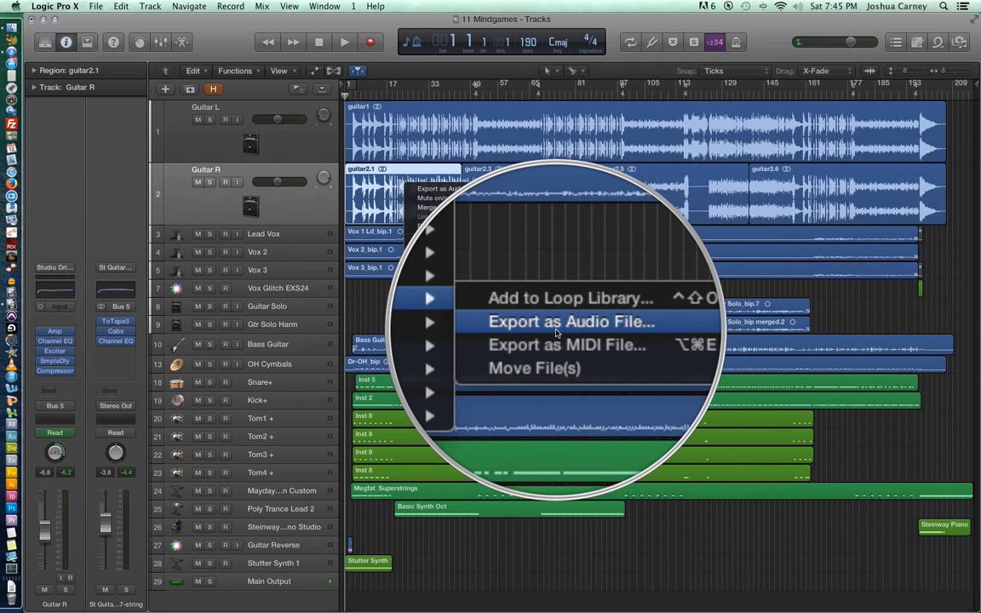
pyautogui.click(555, 332)
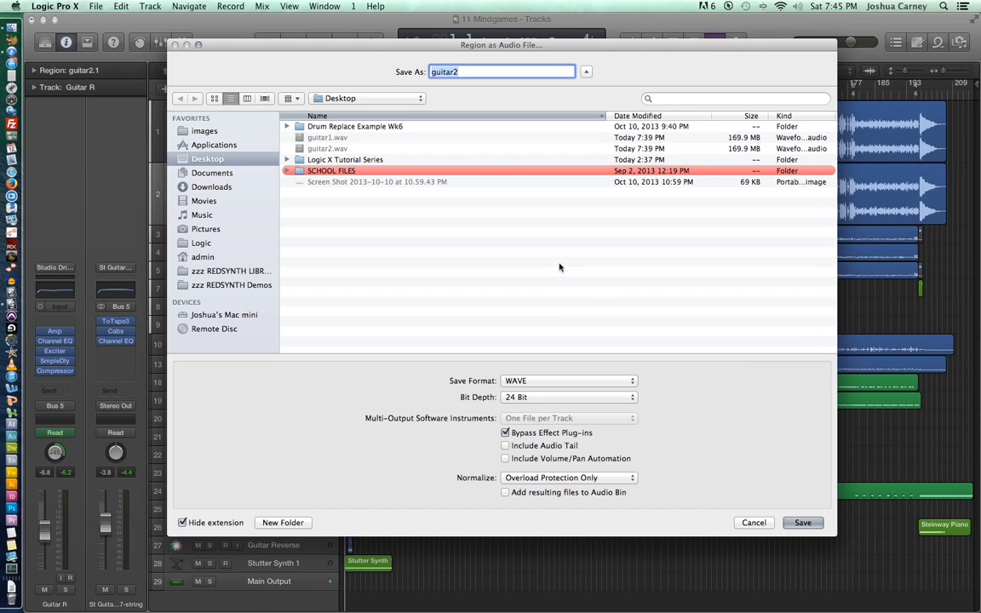
# - Name the export guitar2a, keeping WAVE format at 24 Bit
pyautogui.click(468, 73)
pyautogui.write('a')
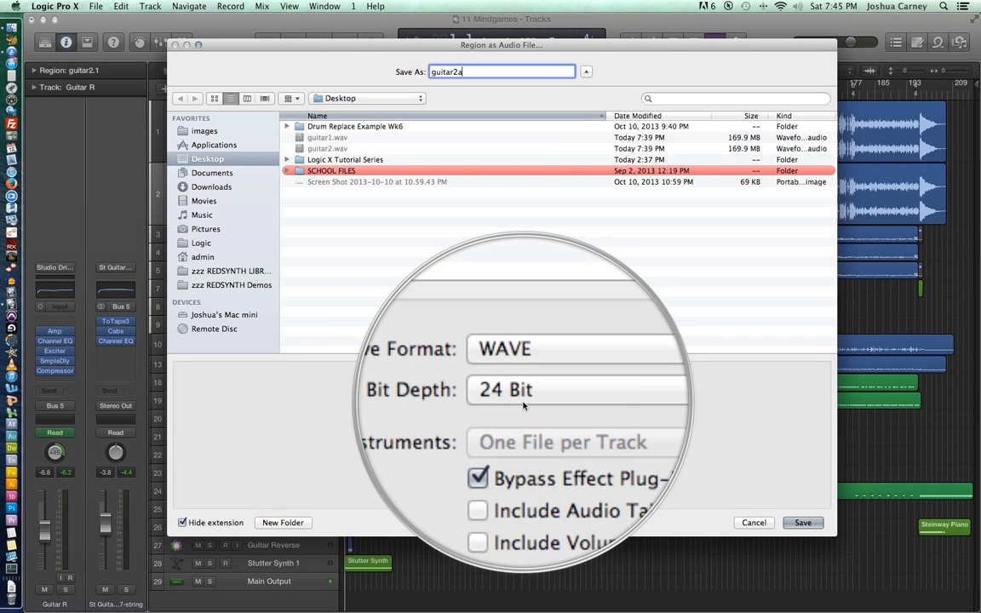
pyautogui.click(528, 383)
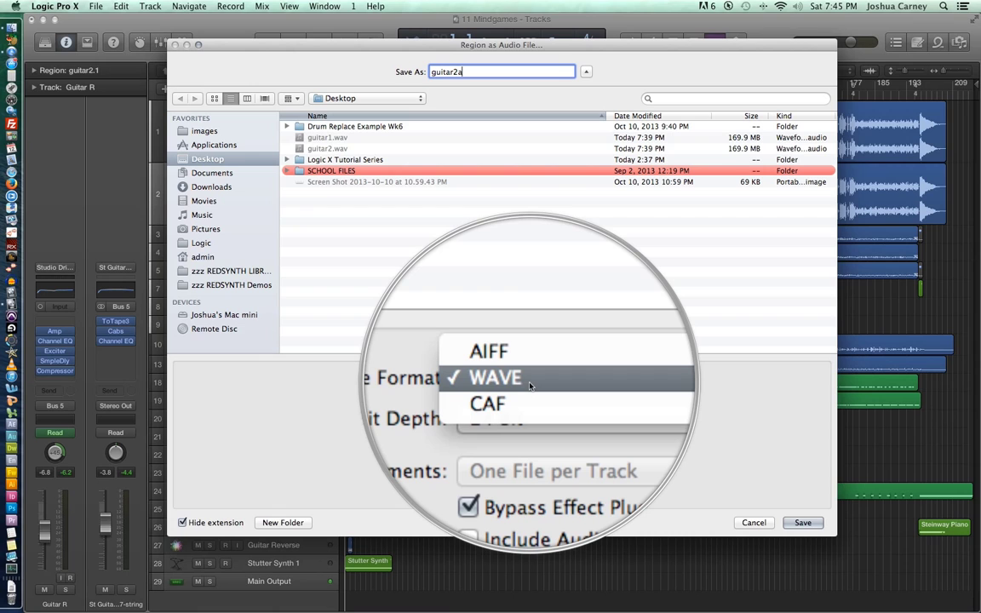
pyautogui.click(529, 386)
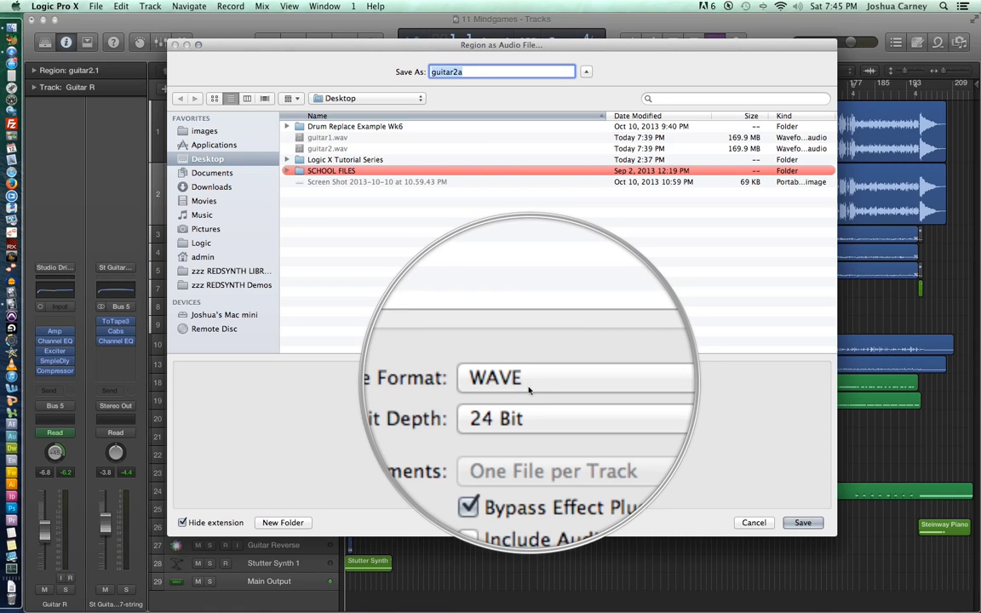
pyautogui.click(516, 399)
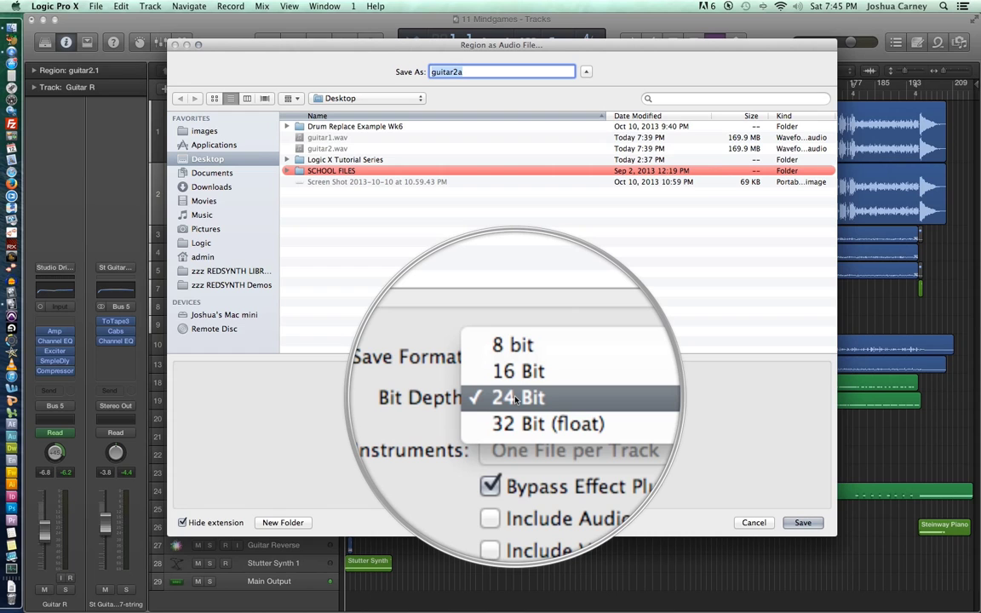
pyautogui.click(515, 399)
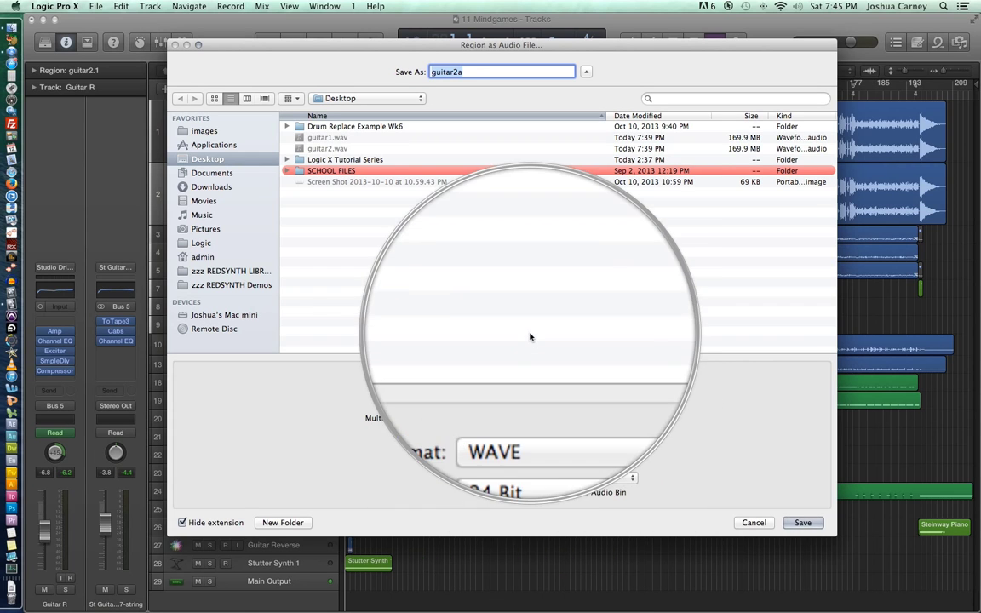
# - Turn off Bypass Effect Plug-ins, keep Overload Protection Only normalizing, and save guitar2a
pyautogui.click(530, 435)
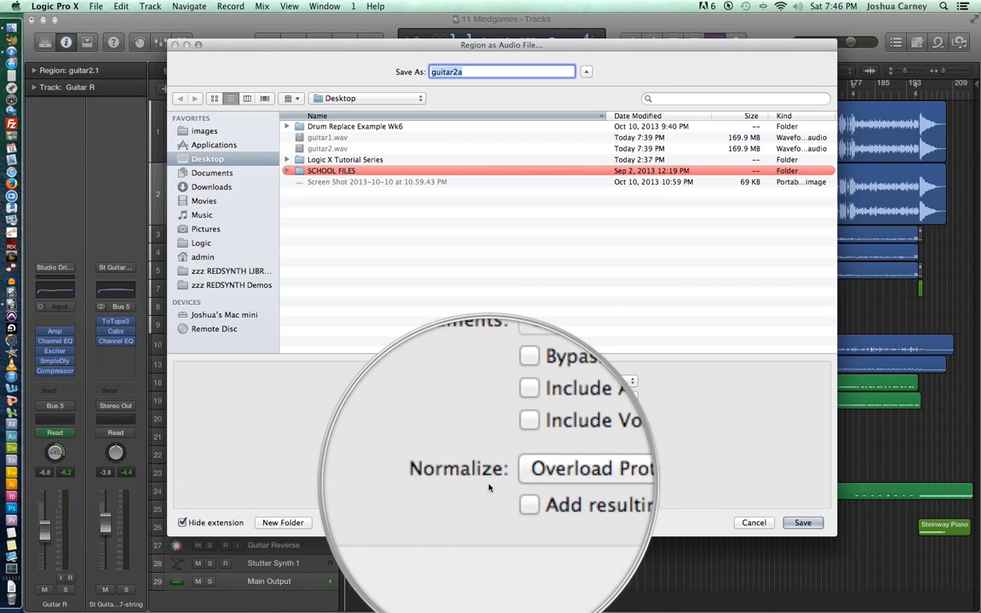
pyautogui.click(541, 483)
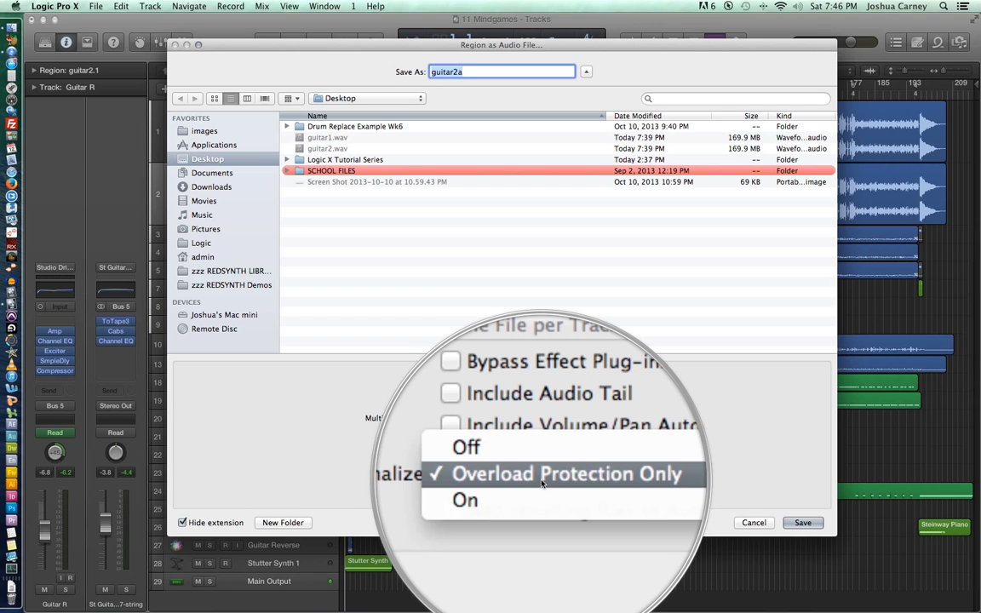
pyautogui.click(541, 483)
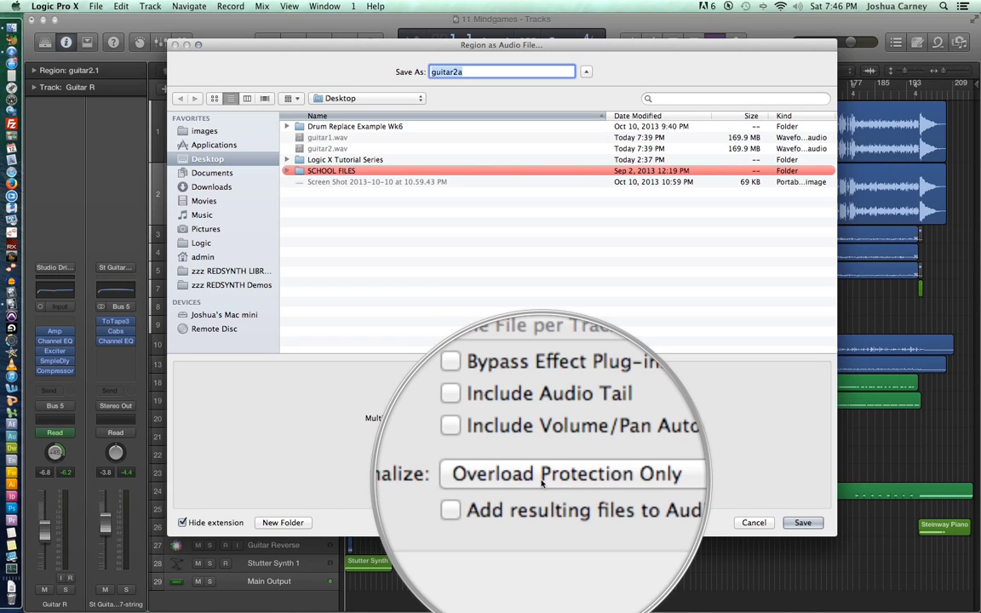
pyautogui.click(794, 522)
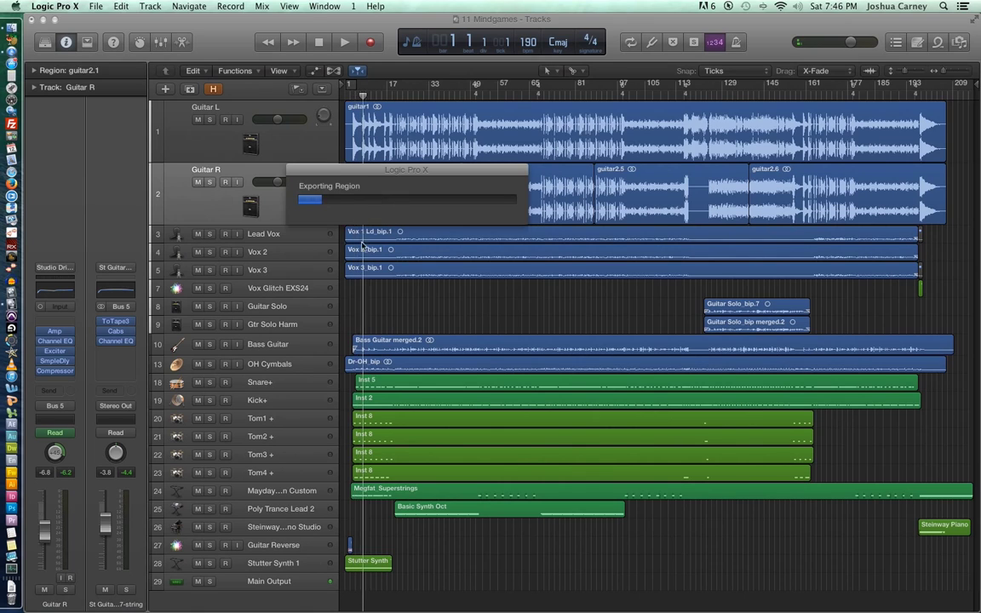
# - Move the export progress window aside, then deselect guitar2.1 after export finishes
pyautogui.moveTo(393, 173); pyautogui.dragTo(391, 260)
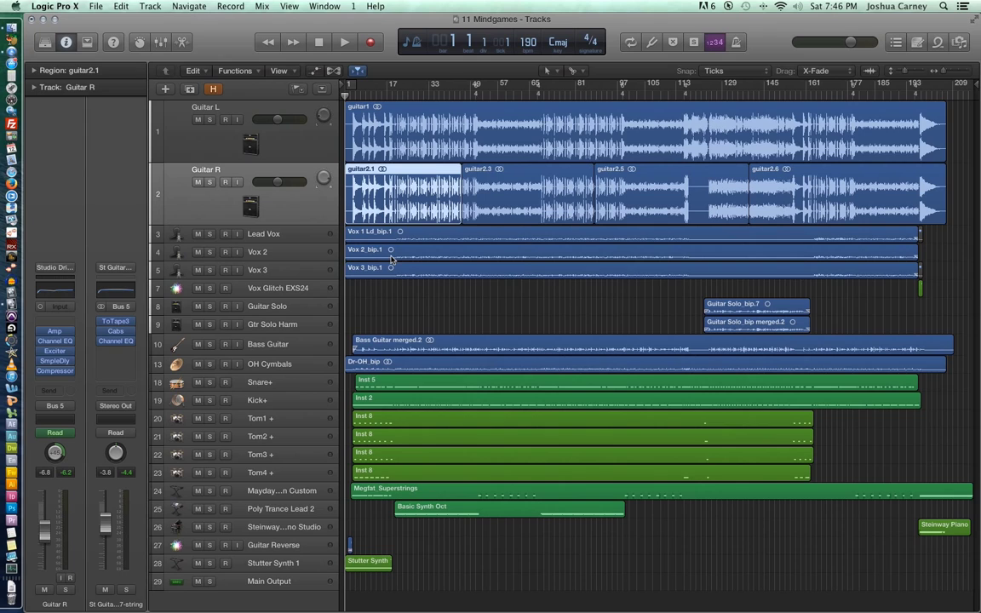
pyautogui.click(385, 301)
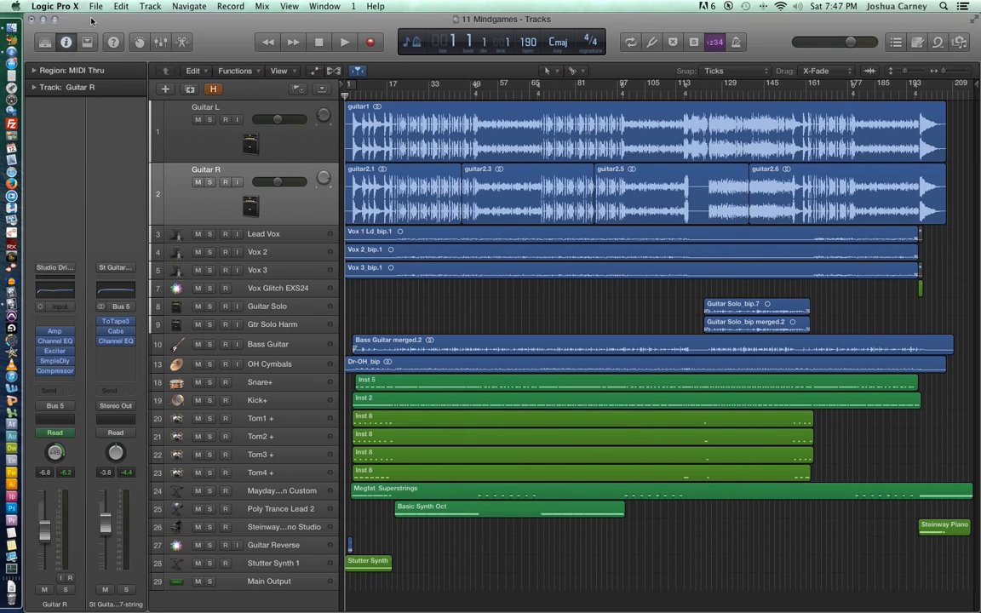
# - Start exporting all tracks as audio files from File > Export
pyautogui.click(90, 7)
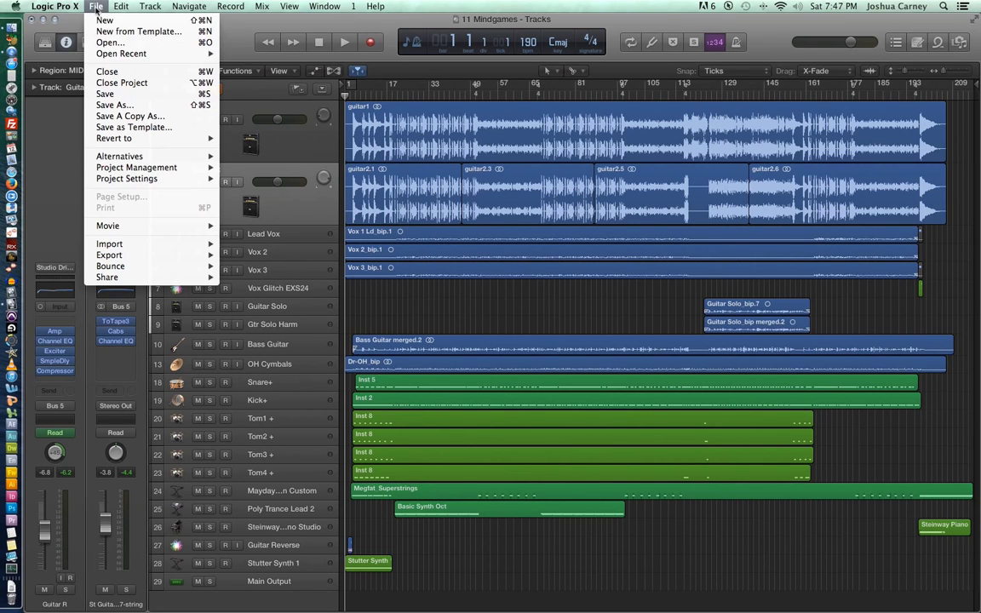
pyautogui.moveTo(127, 255)
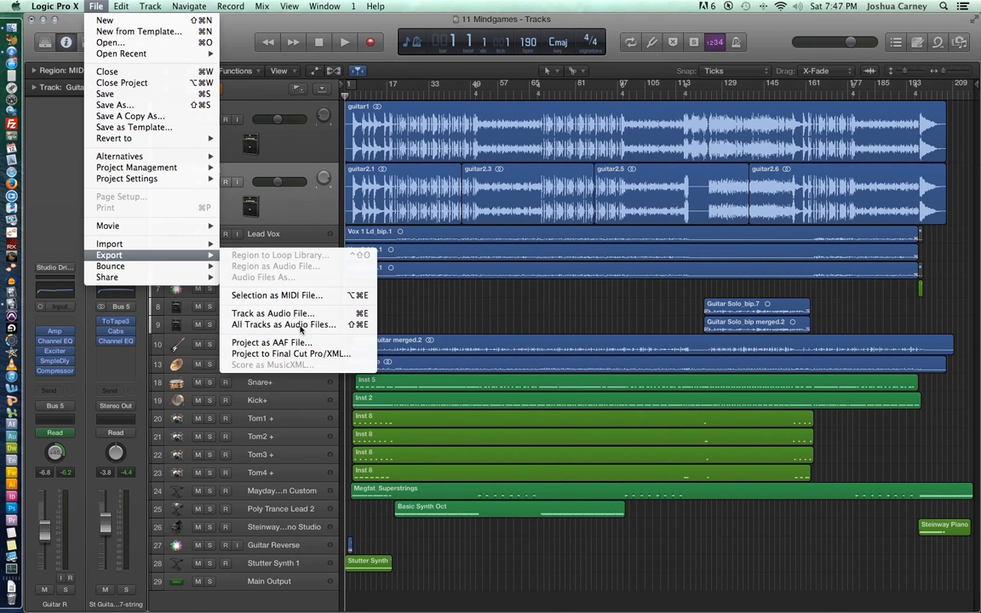
pyautogui.click(298, 325)
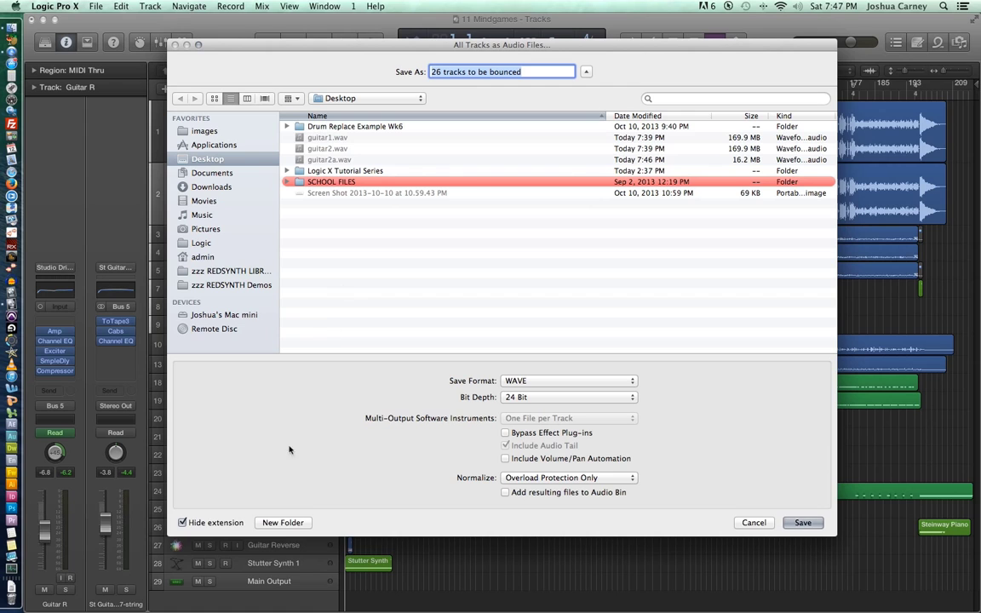
# - Create a new Mindgames-Stems folder and export all tracks into it as WAVE stems
pyautogui.click(286, 523)
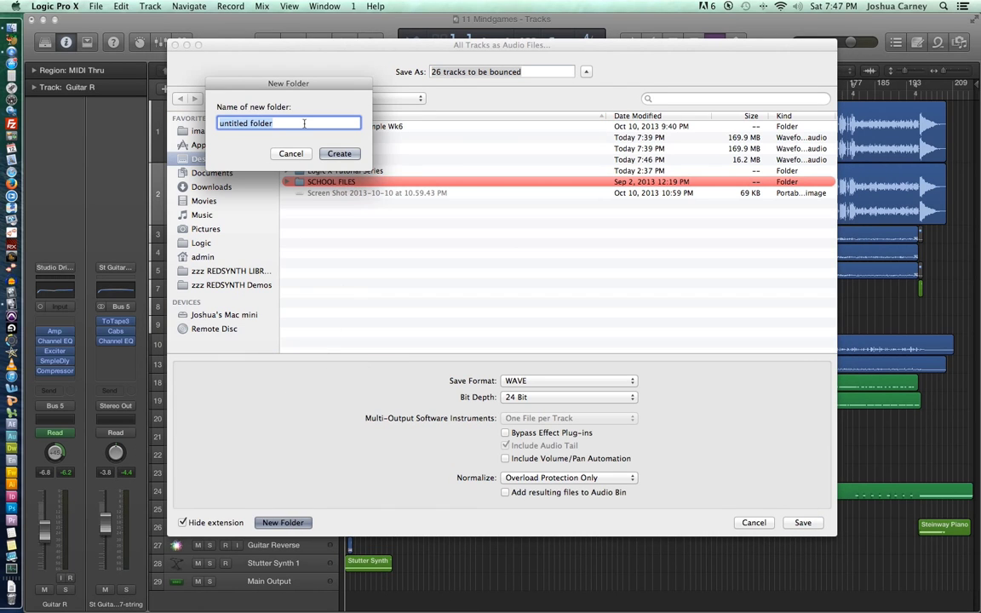
pyautogui.write('Mind')
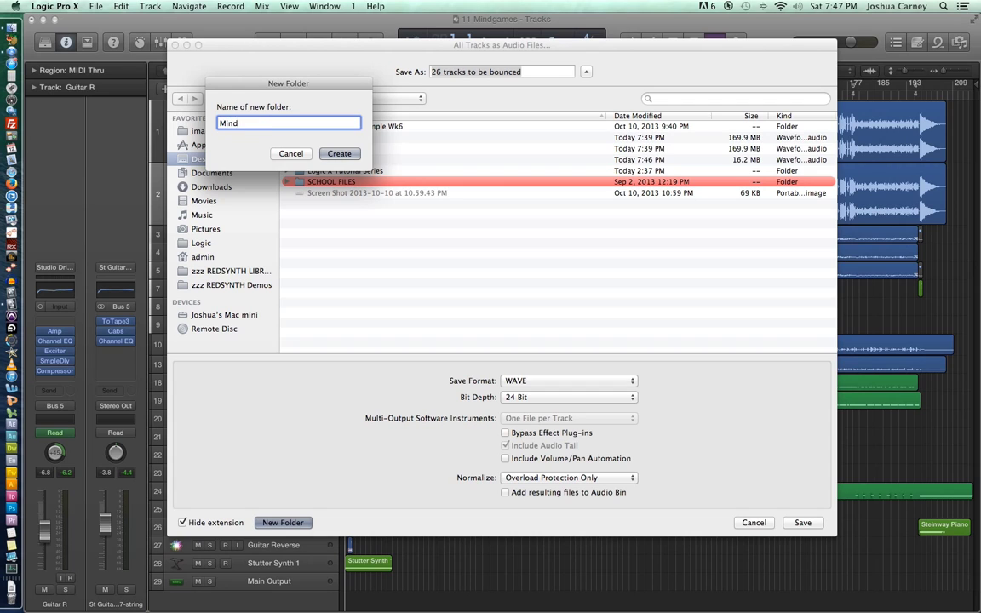
pyautogui.write('games-Stems')
pyautogui.press('Return')
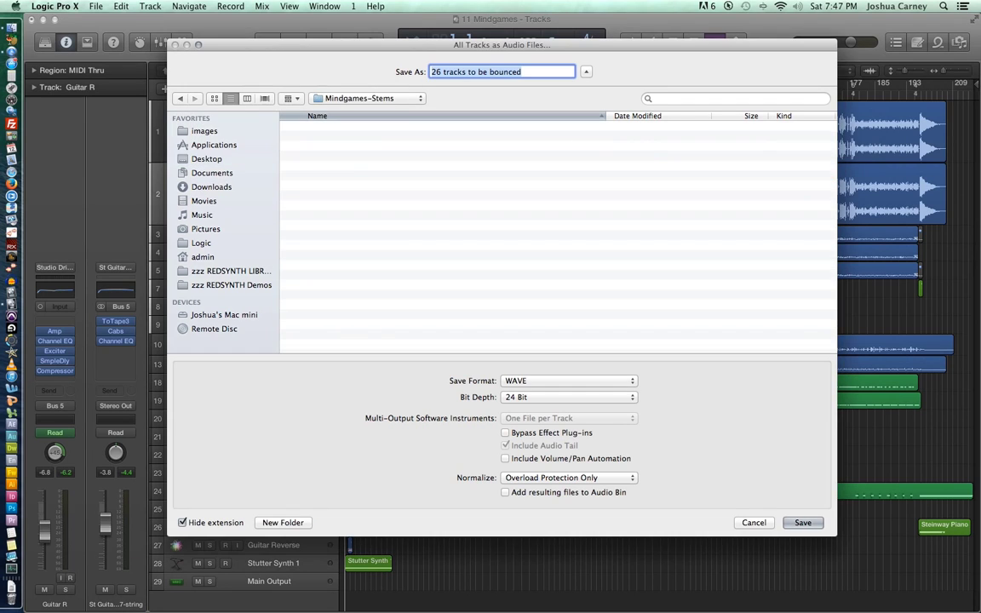
pyautogui.click(341, 211)
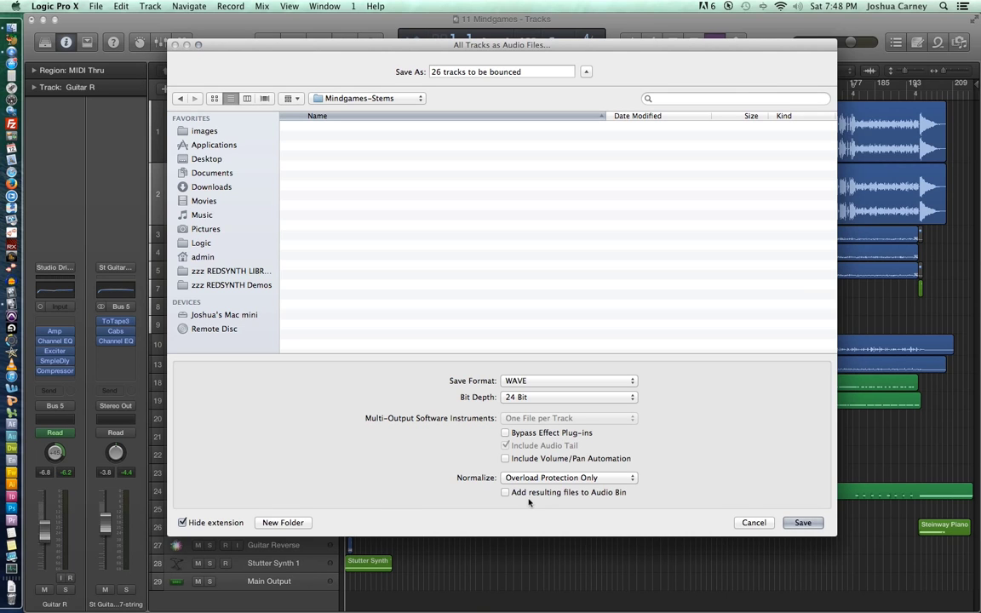
pyautogui.click(803, 521)
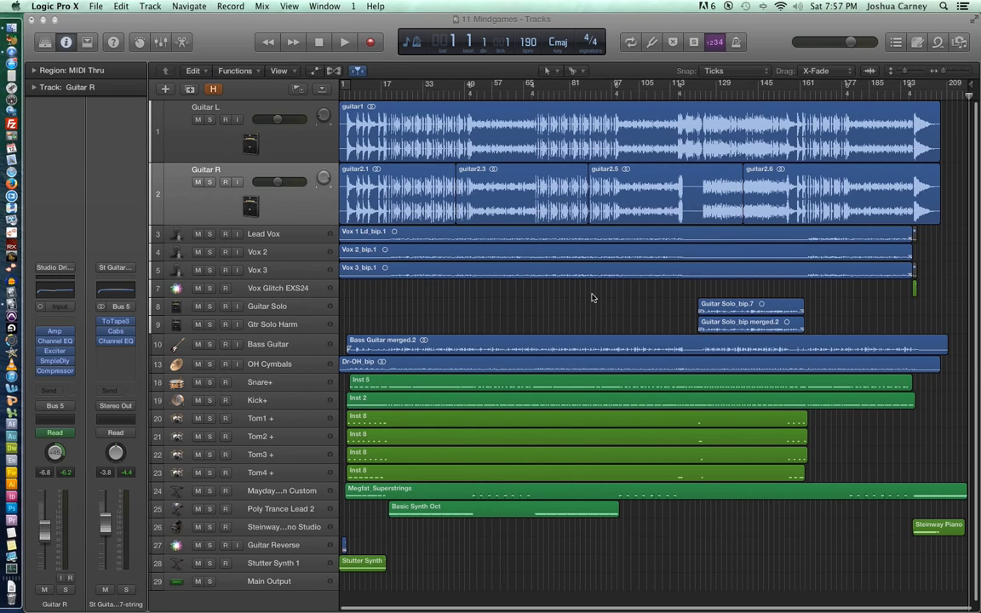
# - Return the playhead to the project start and minimize the Logic window
pyautogui.press('End')
pyautogui.press('Home')
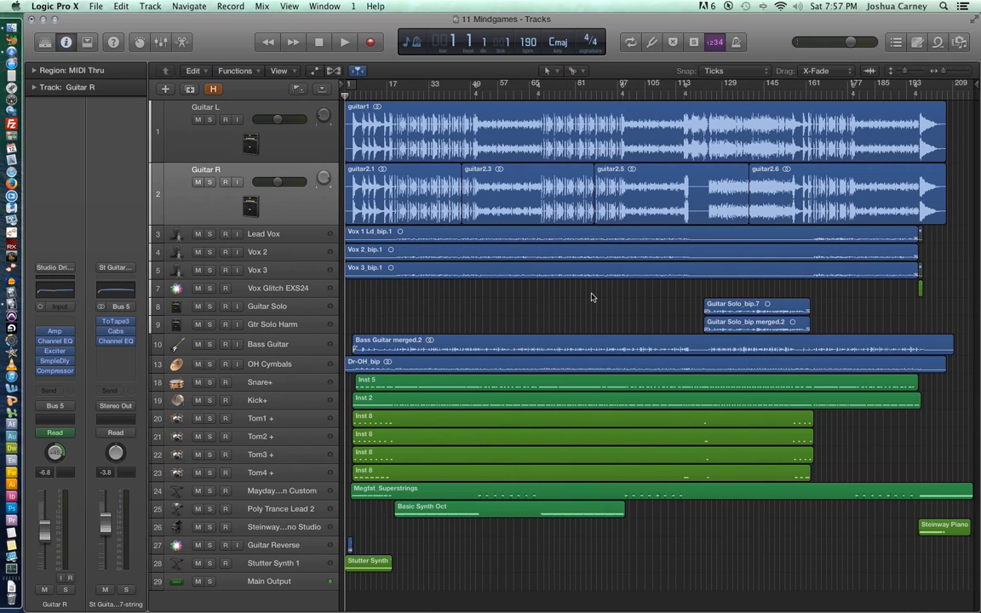
pyautogui.click(43, 20)
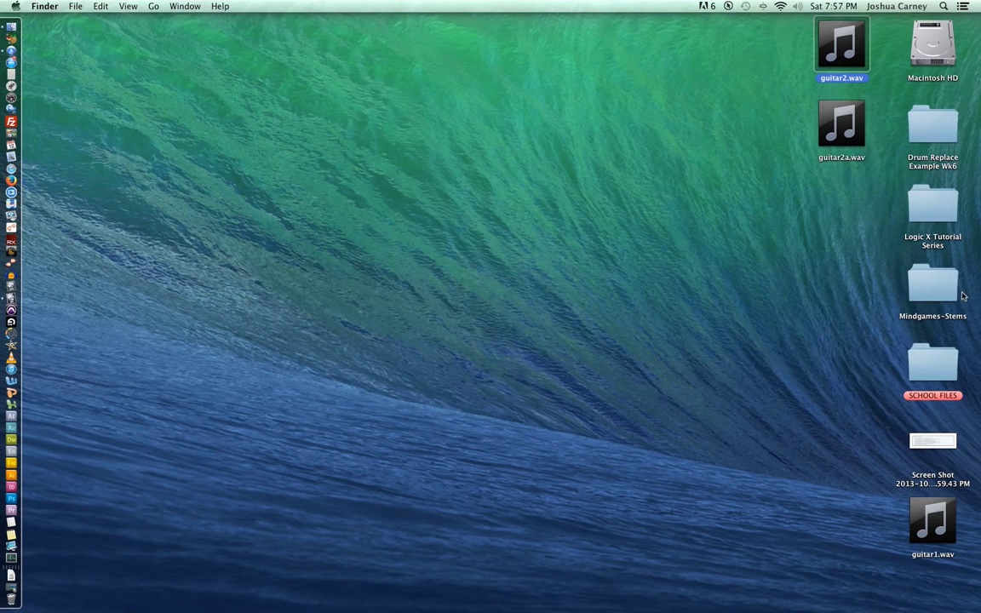
# - Open the desktop Mindgames-Stems folder and enlarge its window to list every _bip.wav stem
pyautogui.click(935, 293)
pyautogui.doubleClick(936, 294)
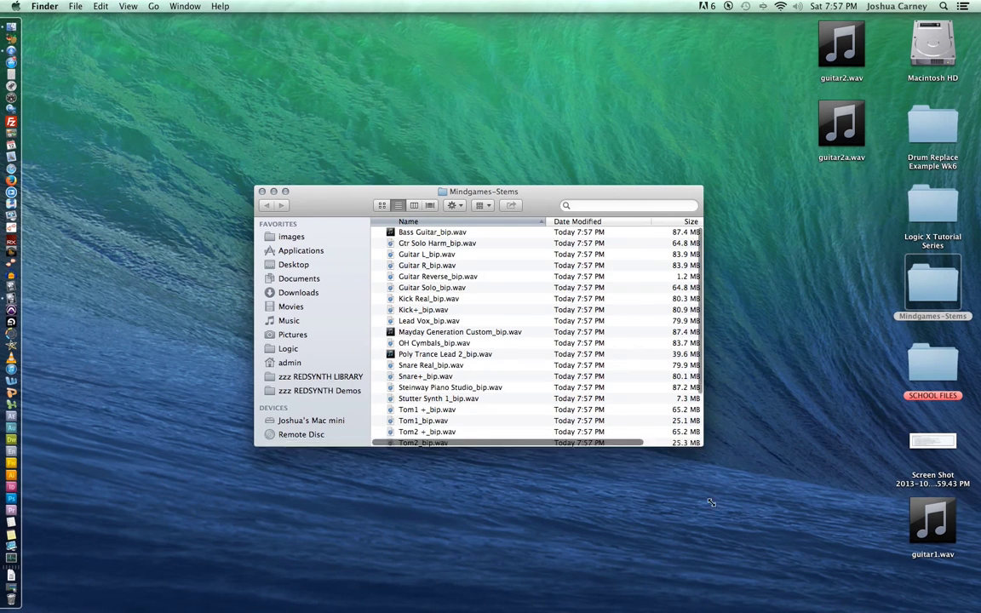
pyautogui.moveTo(702, 447); pyautogui.dragTo(745, 587)
pyautogui.moveTo(523, 194); pyautogui.dragTo(506, 118)
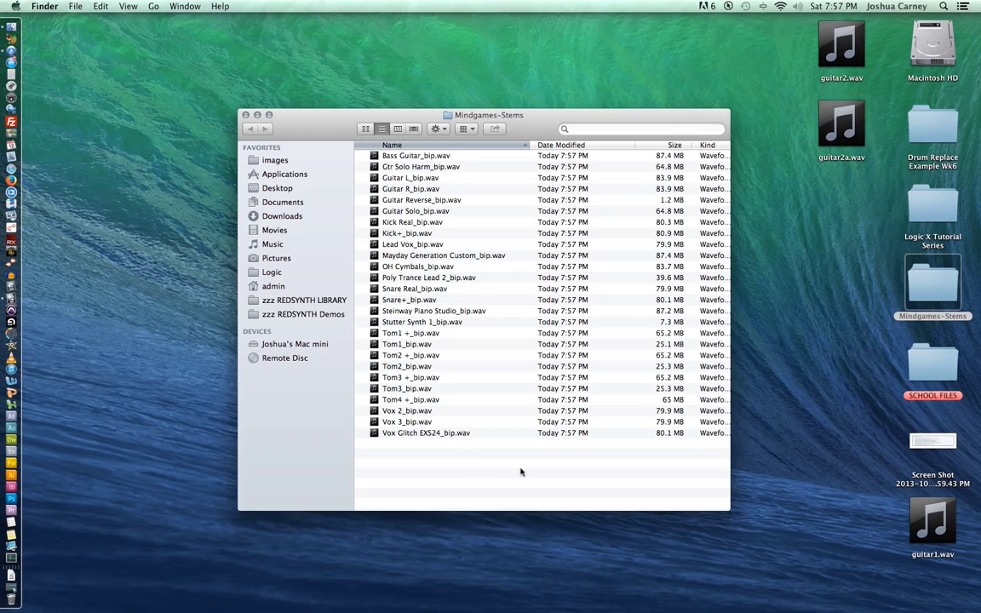